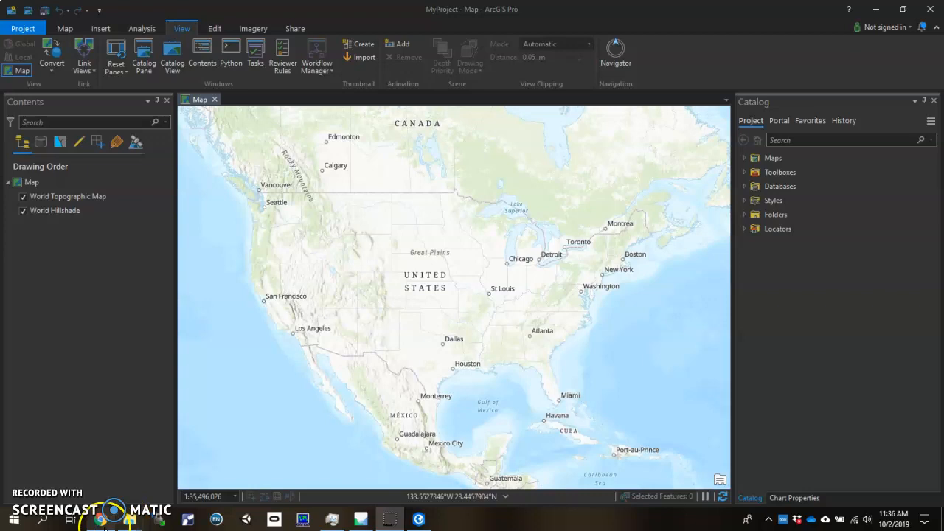
Step: Switch to Chrome and download the "In-class exercise: Creating vector data" file from the course's Other resources page
click(101, 521)
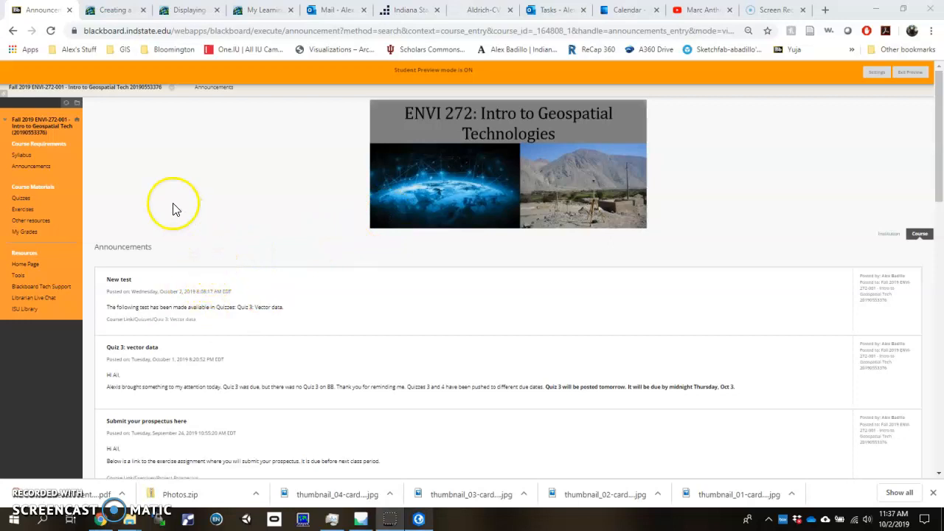
click(44, 221)
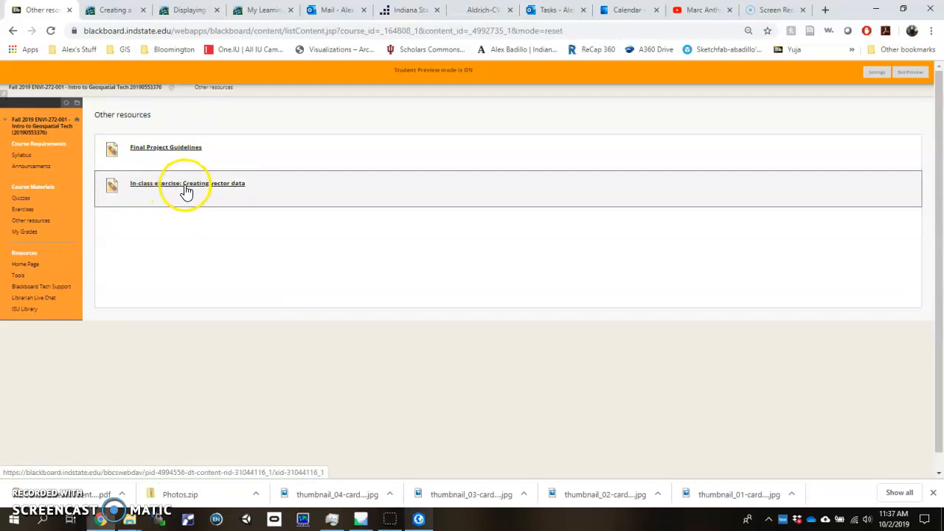
click(186, 185)
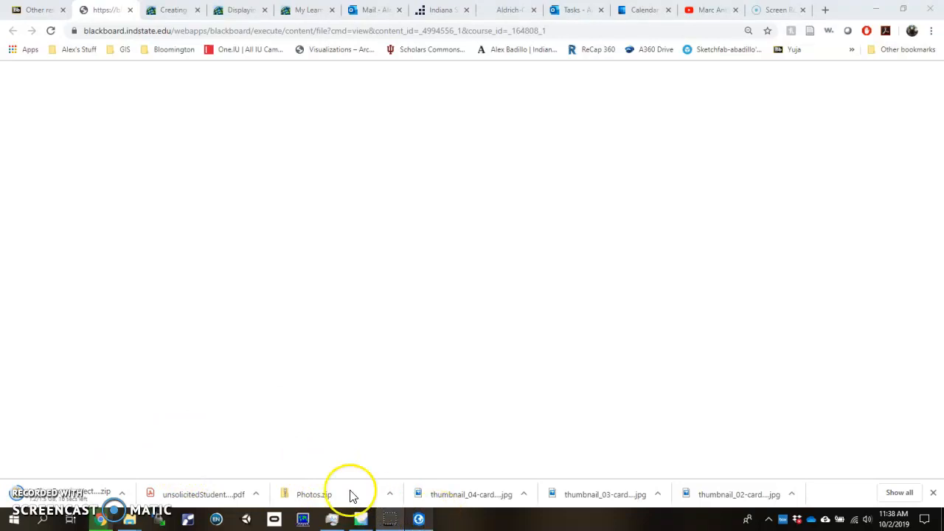
Step: Switch back to ArcGIS Pro and add a folder connection to the export folder inside Field day UAV, take 2
click(421, 520)
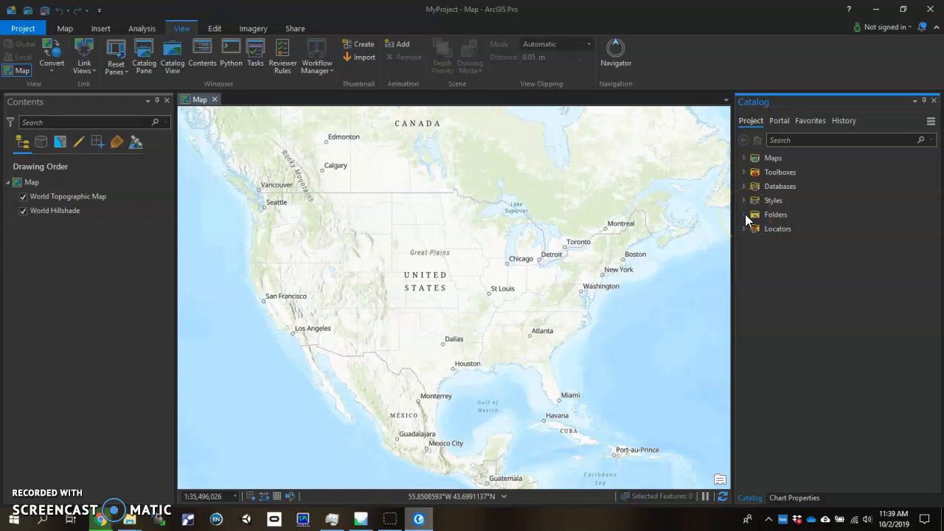
right_click(770, 216)
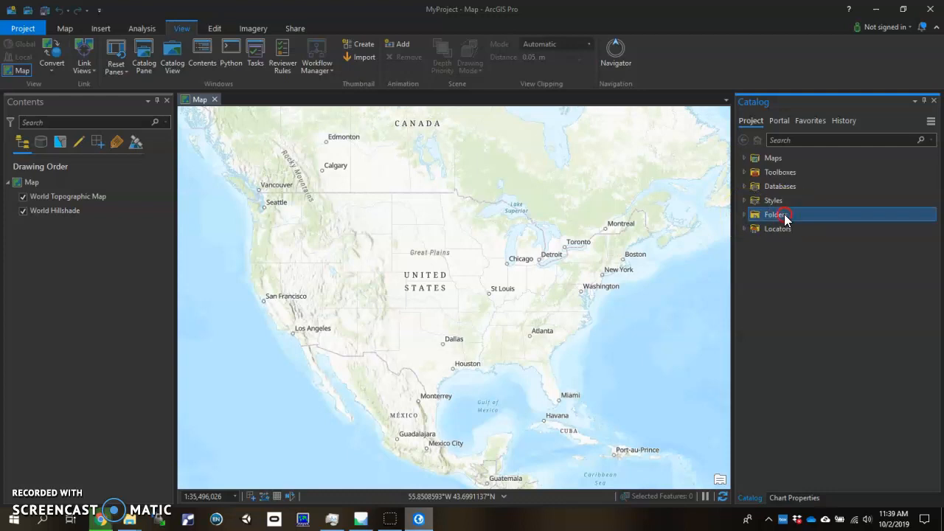
click(810, 222)
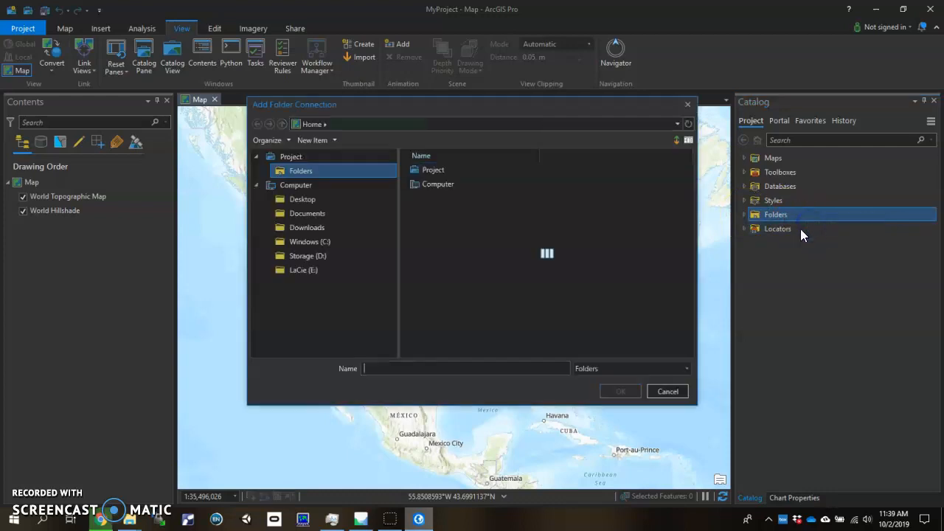
click(316, 255)
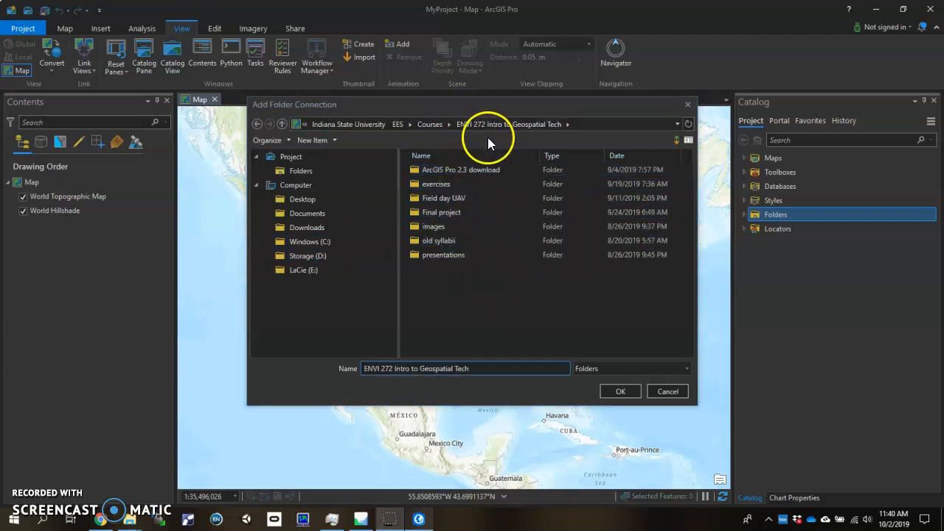
click(439, 199)
double_click(439, 200)
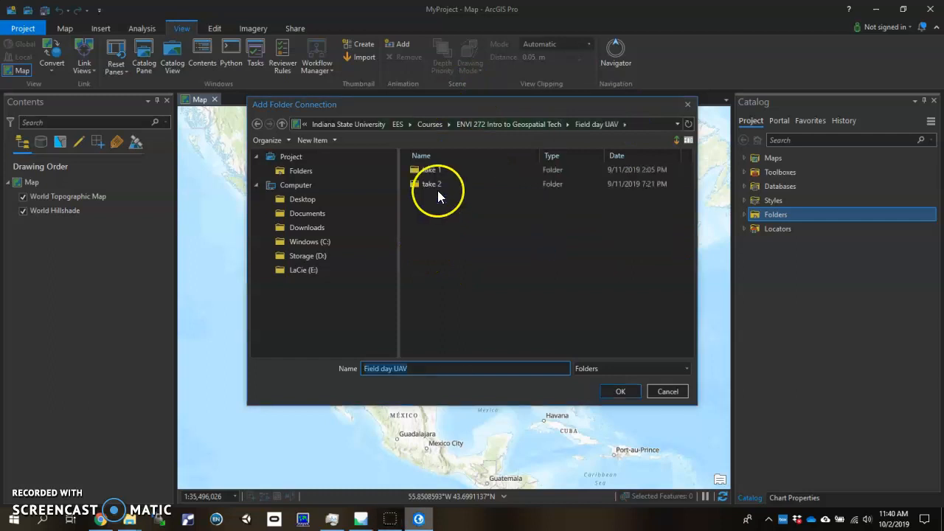
double_click(437, 185)
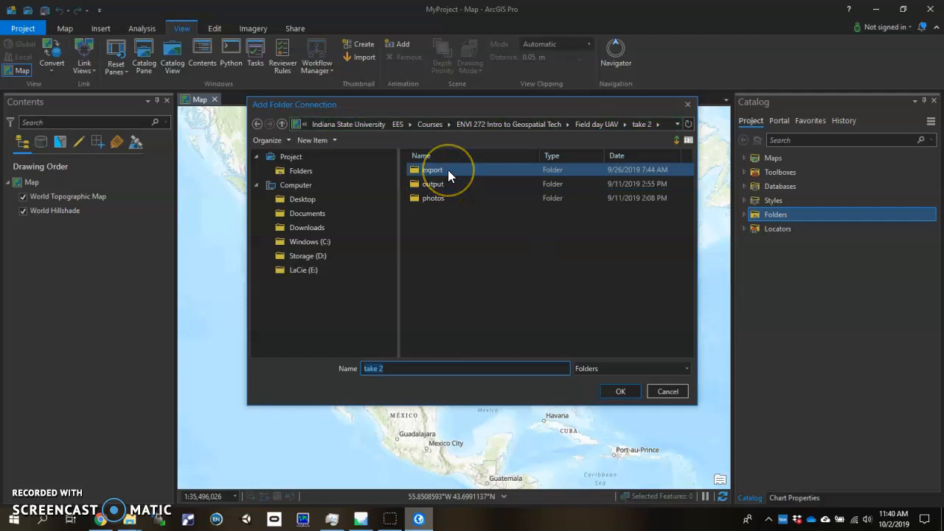
click(447, 170)
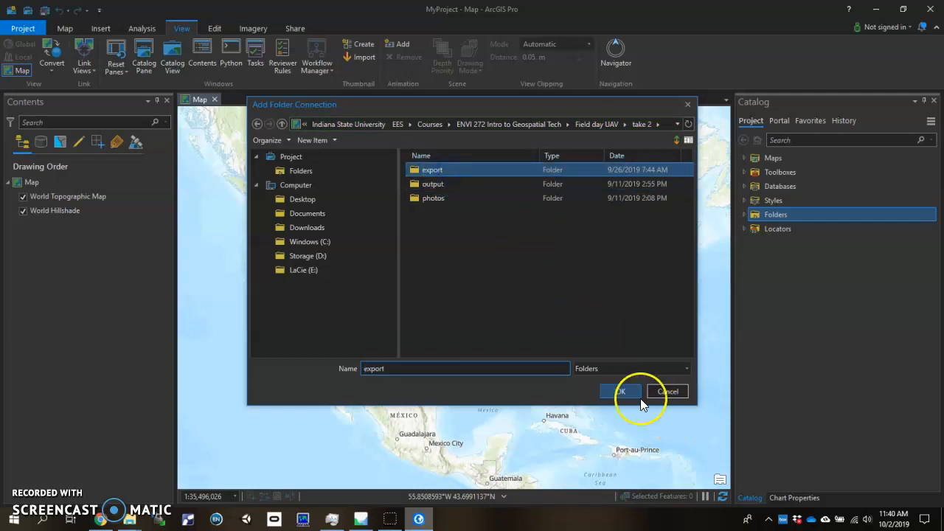
click(620, 391)
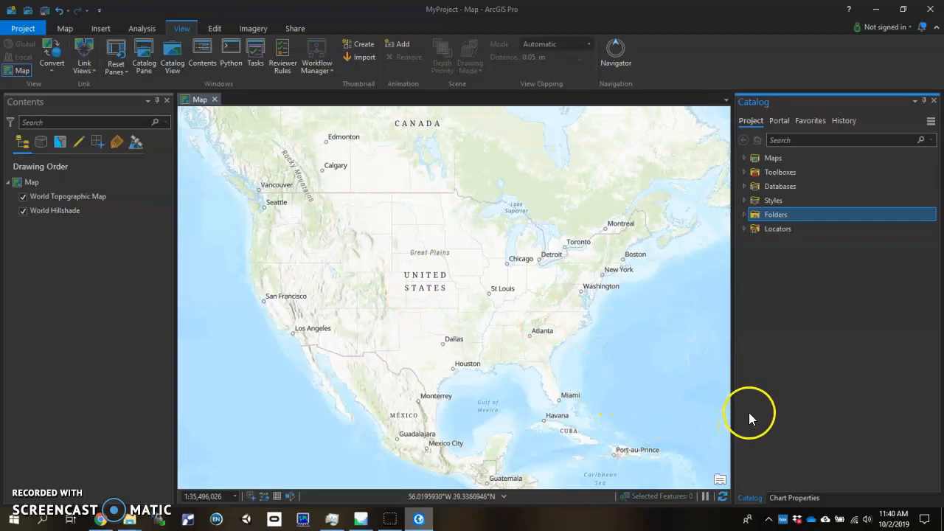
Step: Add the ortho.tif raster from the connected export folder to the map
click(745, 215)
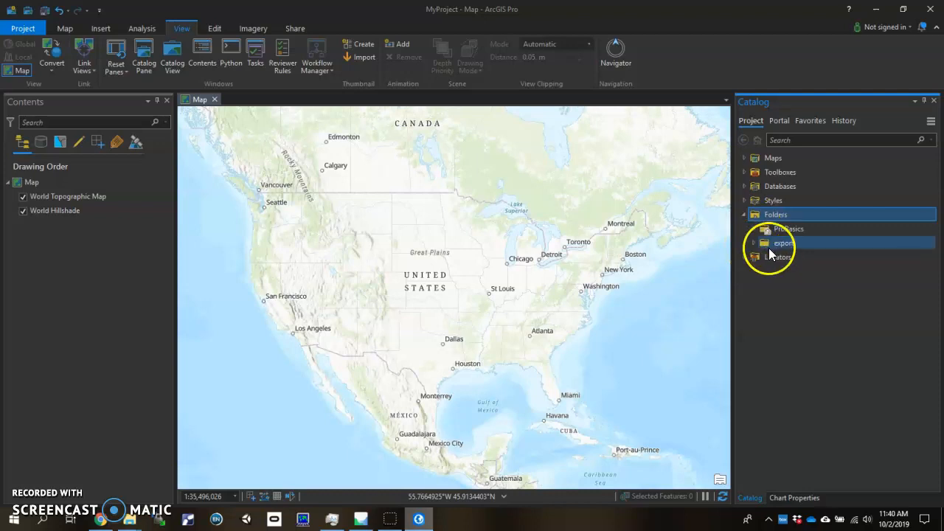
click(755, 243)
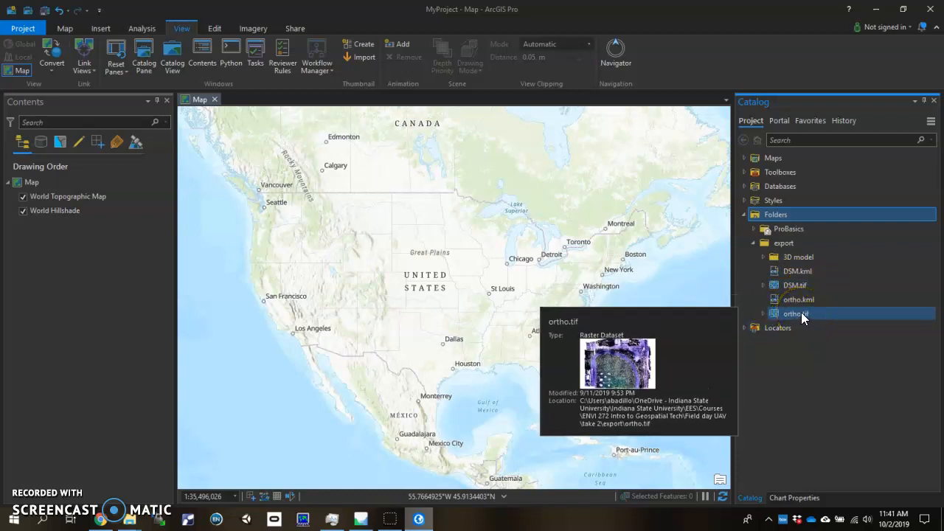
drag(813, 314, 520, 300)
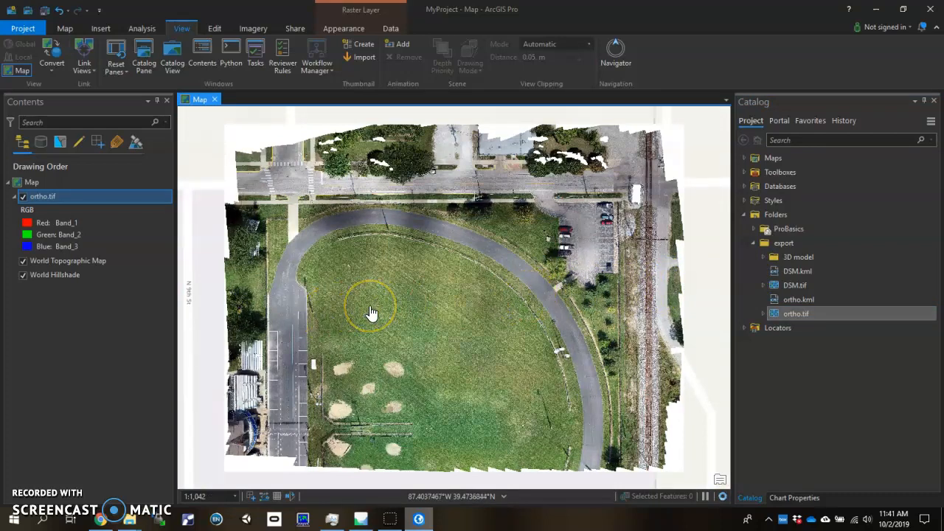
Step: Examine where the orthophoto lies among the surrounding streets and campus, and return to its full extent
scroll(412, 328, down, 5)
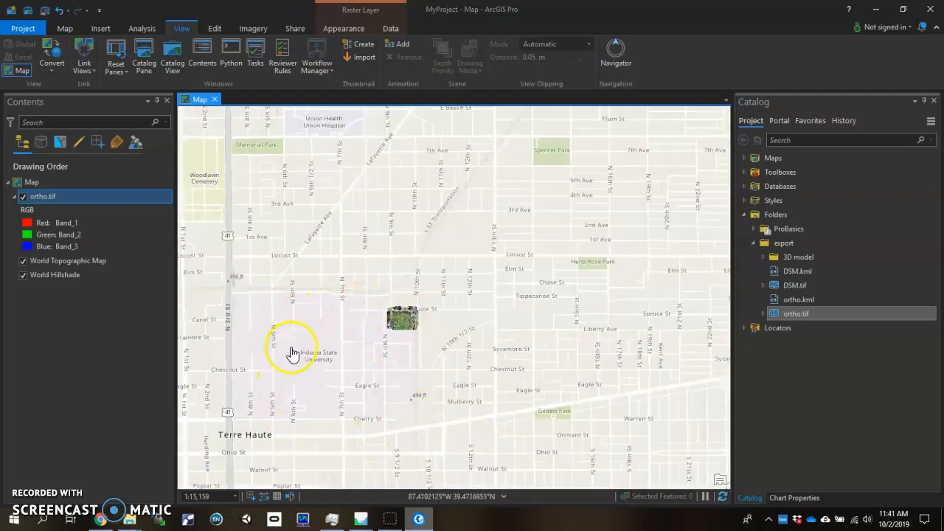
scroll(404, 319, up, 3)
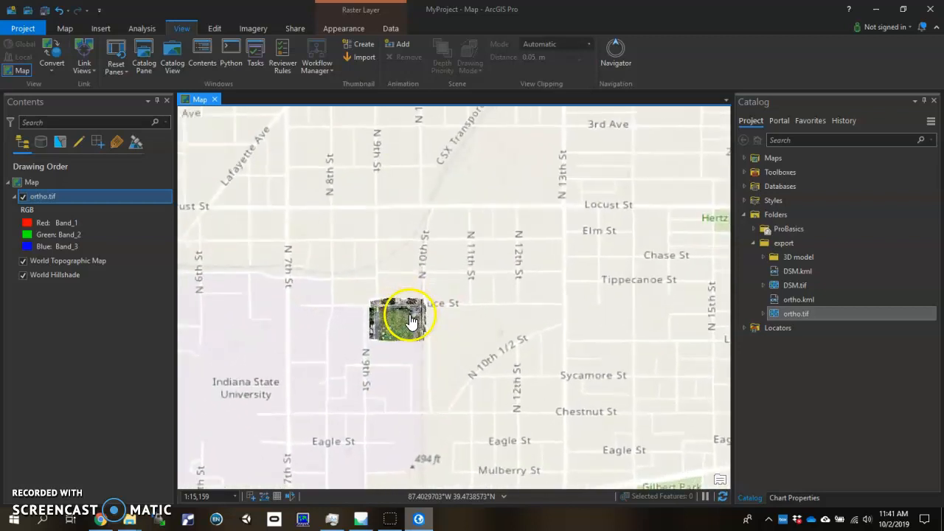
scroll(398, 321, up, 2)
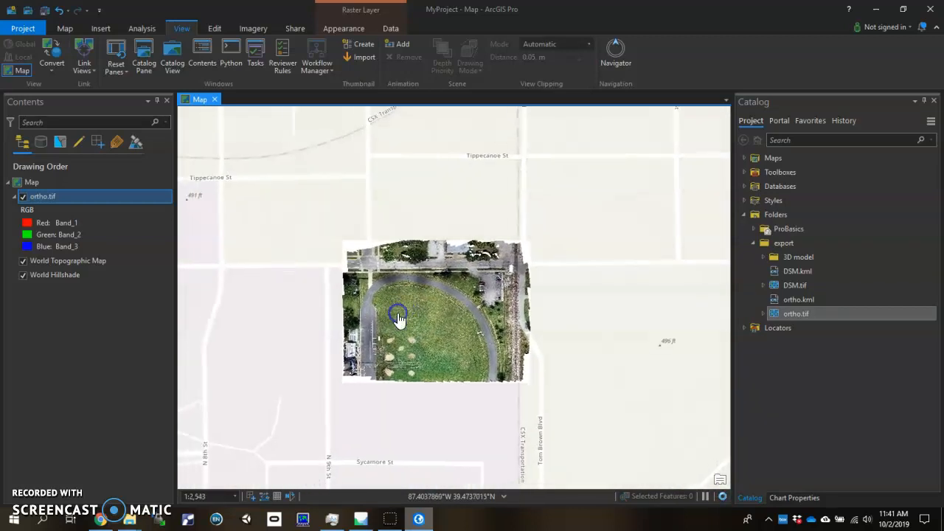
click(430, 319)
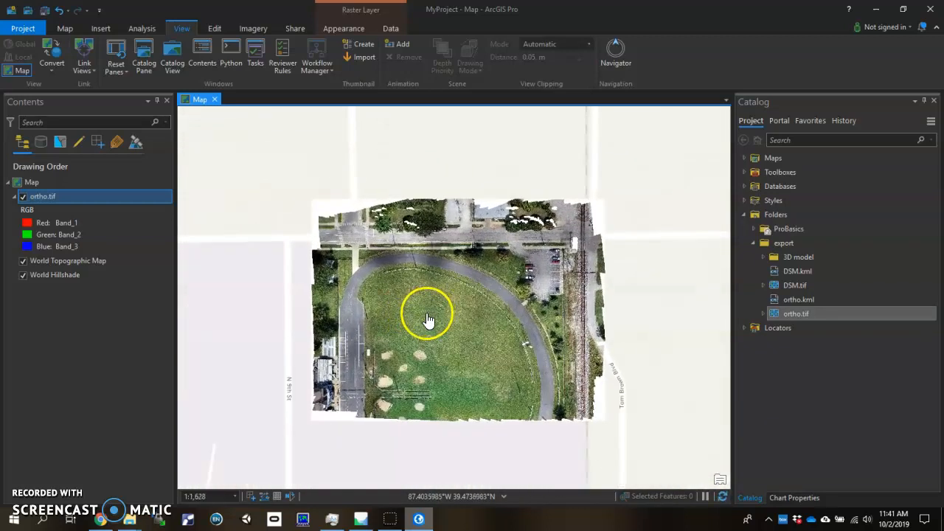
scroll(447, 321, up, 2)
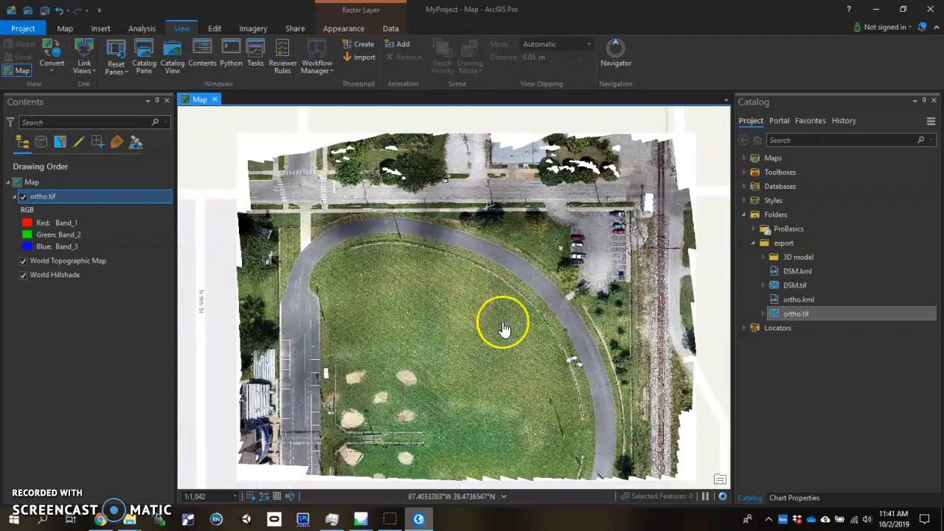
drag(487, 305, 467, 308)
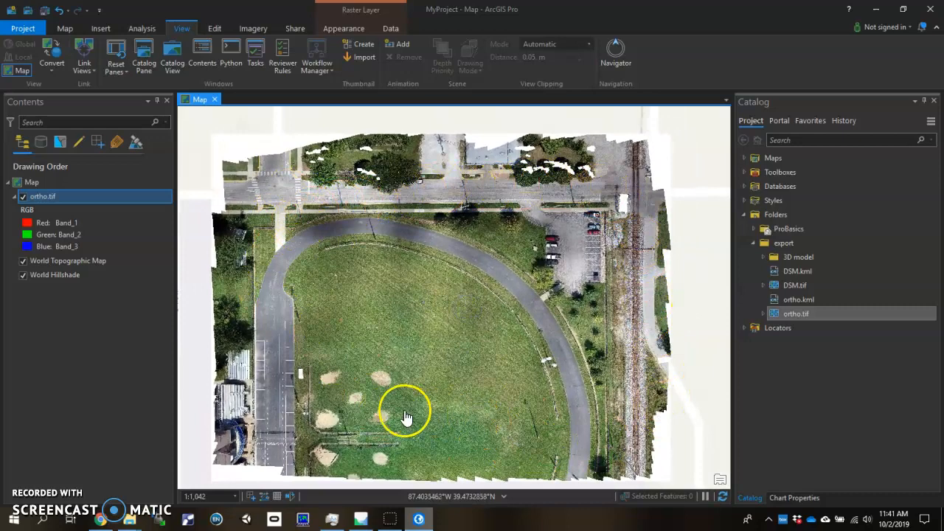
Step: Inspect the black-and-white ground control markers on the grass field in the orthophoto up close
scroll(350, 429, up, 2)
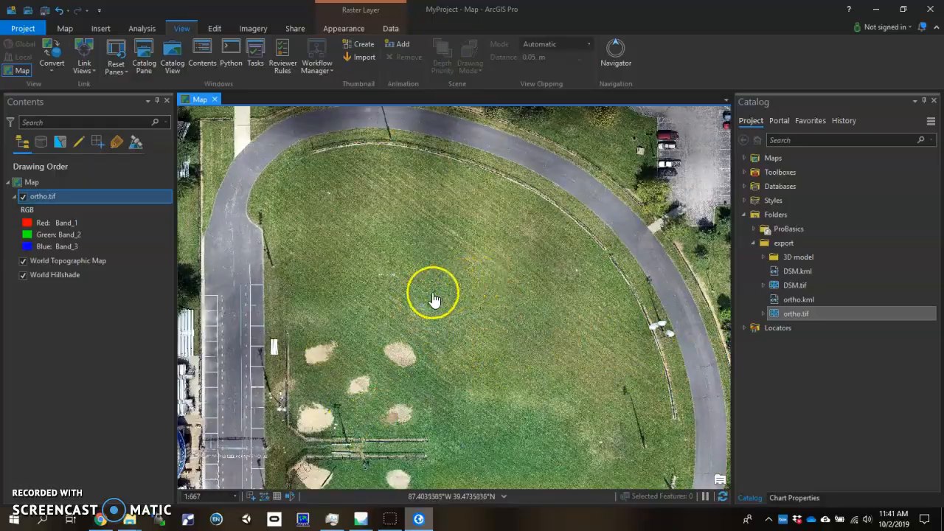
scroll(426, 310, up, 4)
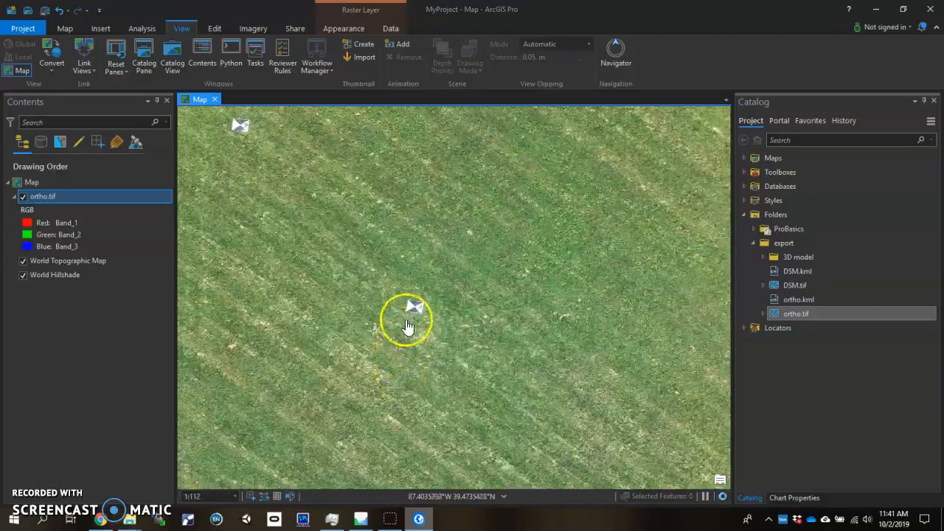
scroll(420, 316, down, 3)
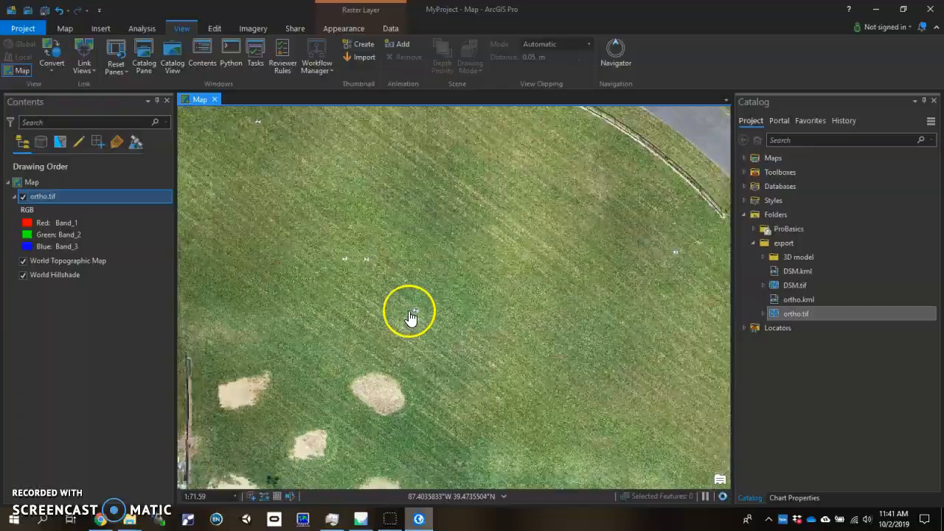
scroll(366, 250, down, 3)
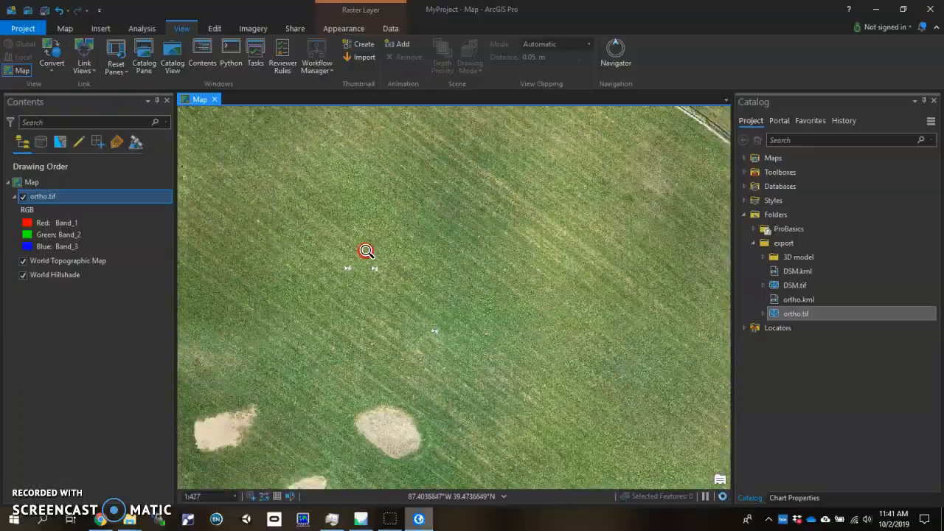
drag(343, 211, 385, 280)
scroll(324, 212, up, 3)
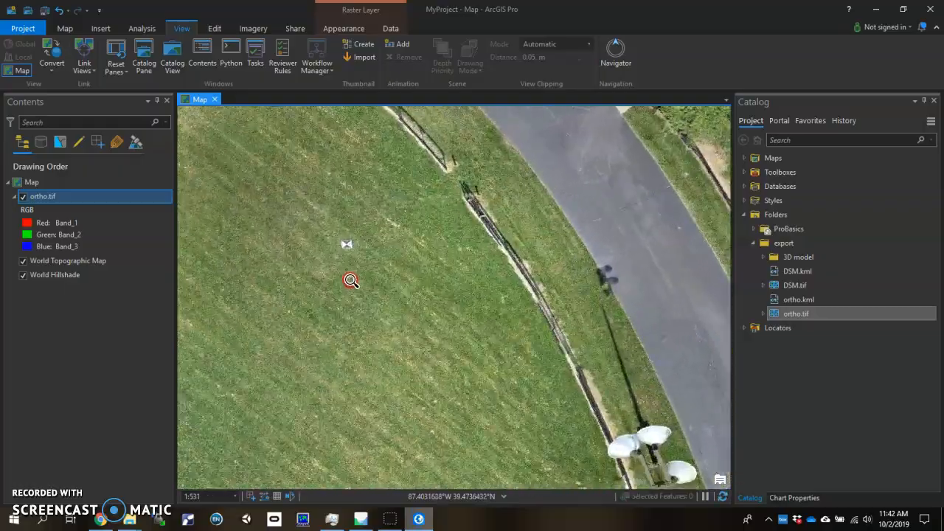
scroll(351, 281, up, 3)
scroll(363, 302, down, 3)
drag(283, 350, 558, 345)
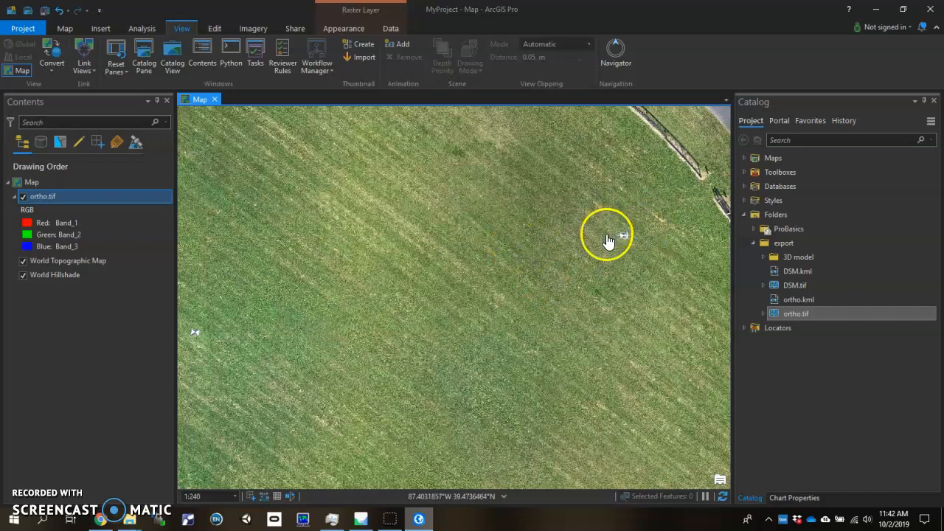
scroll(620, 234, up, 2)
scroll(626, 274, up, 2)
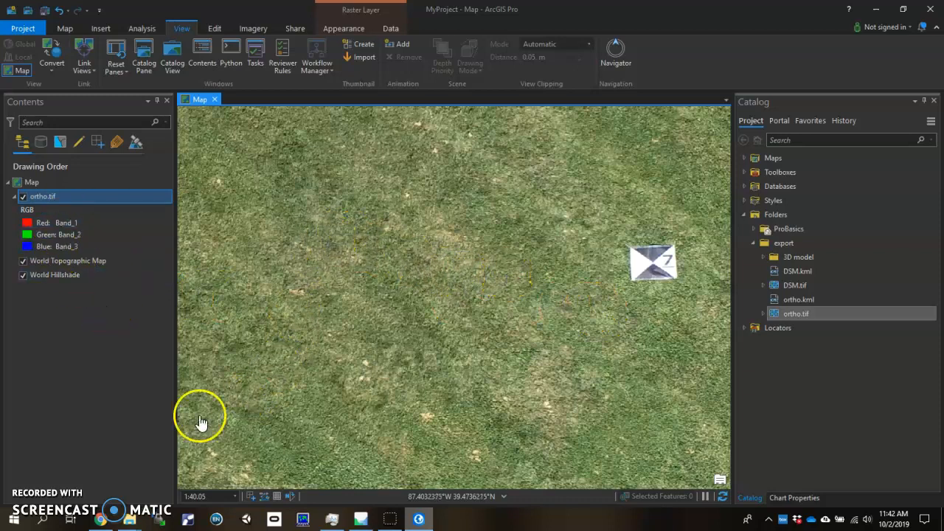
click(23, 506)
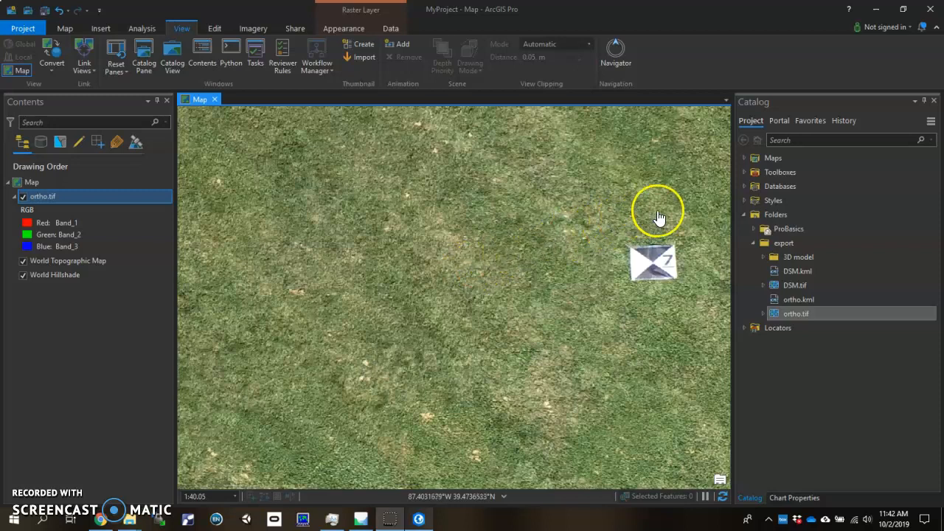
Step: Start a new polygon feature class in MyProject.gdb with GCP as both its name and alias, keeping Z values enabled
click(743, 186)
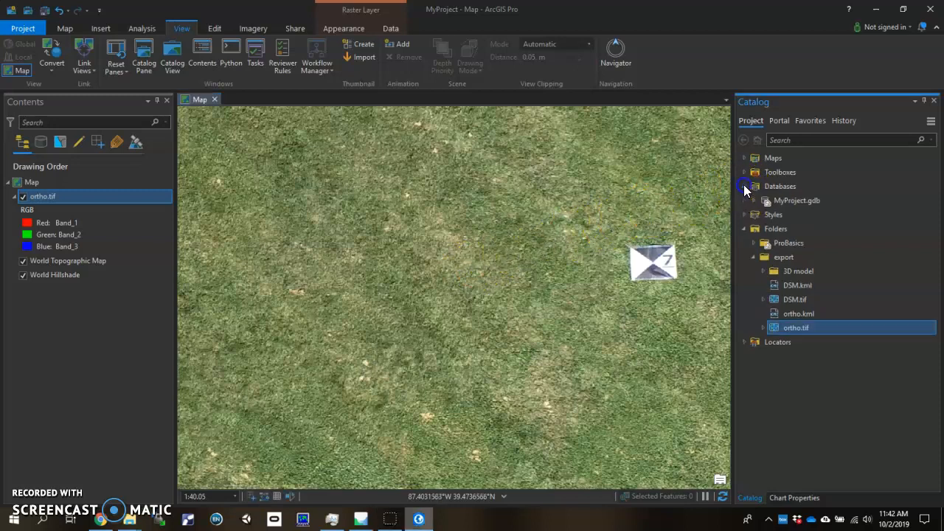
right_click(787, 199)
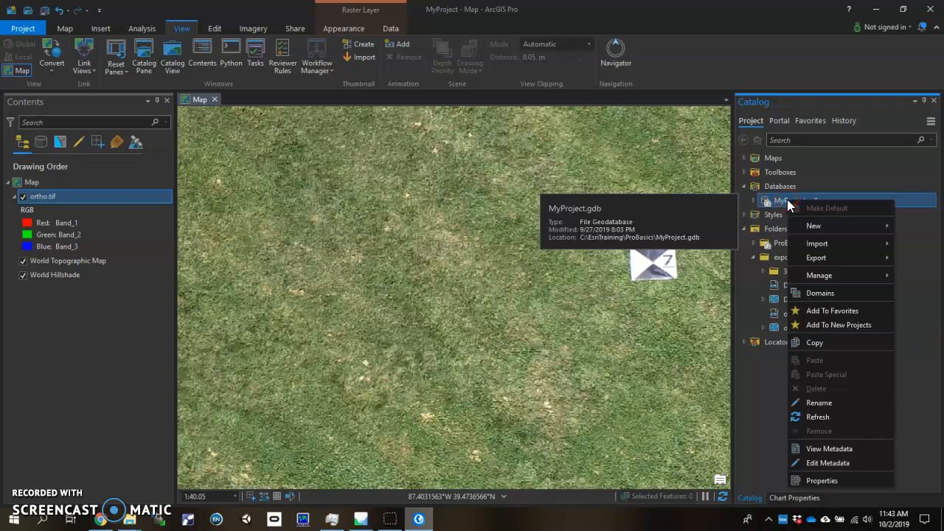
mouse_move(830, 225)
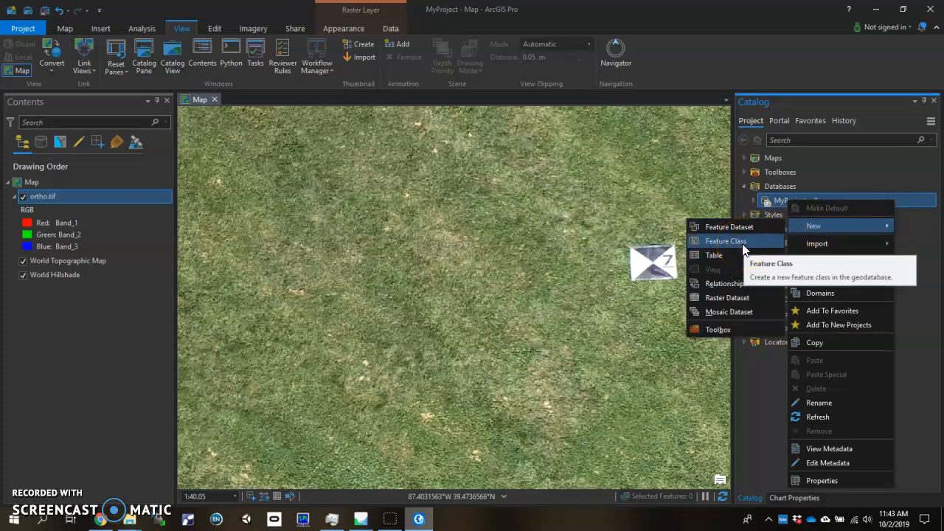
click(721, 241)
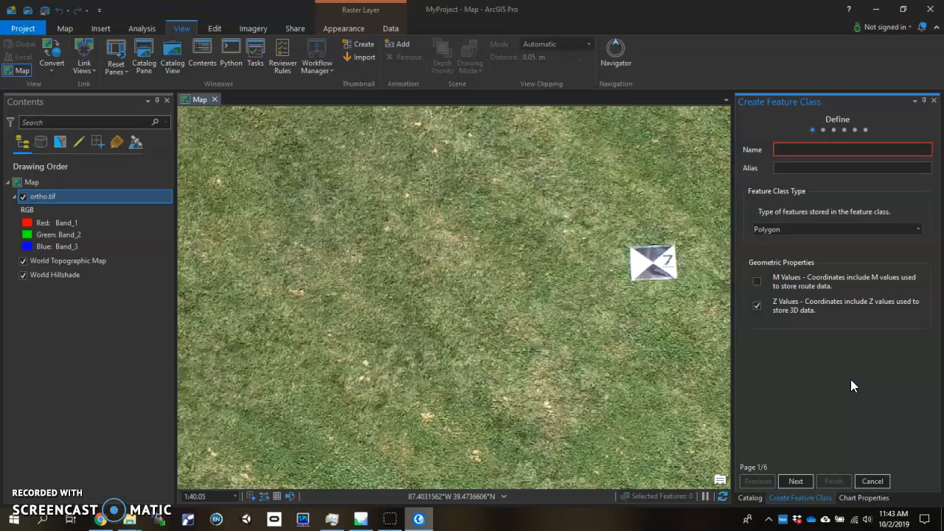
text(GCP)
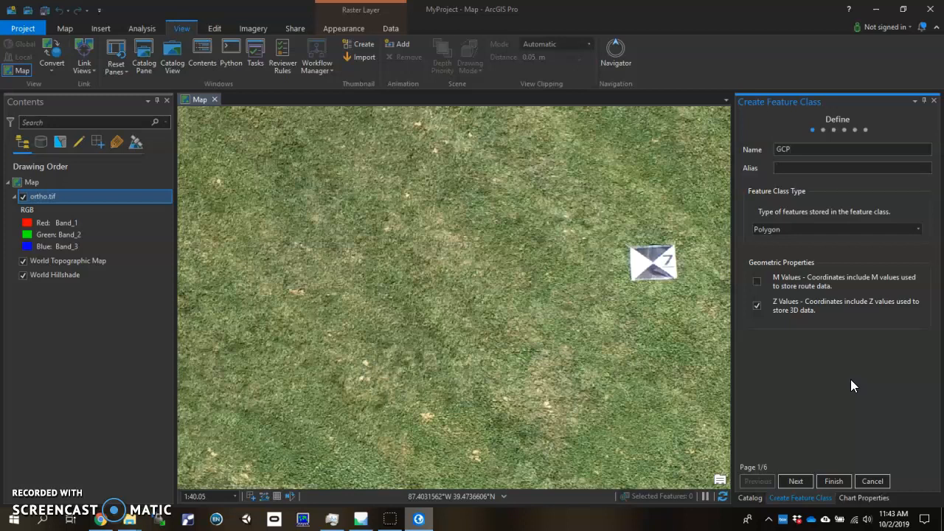
key(Tab)
text(GCP)
key(Tab)
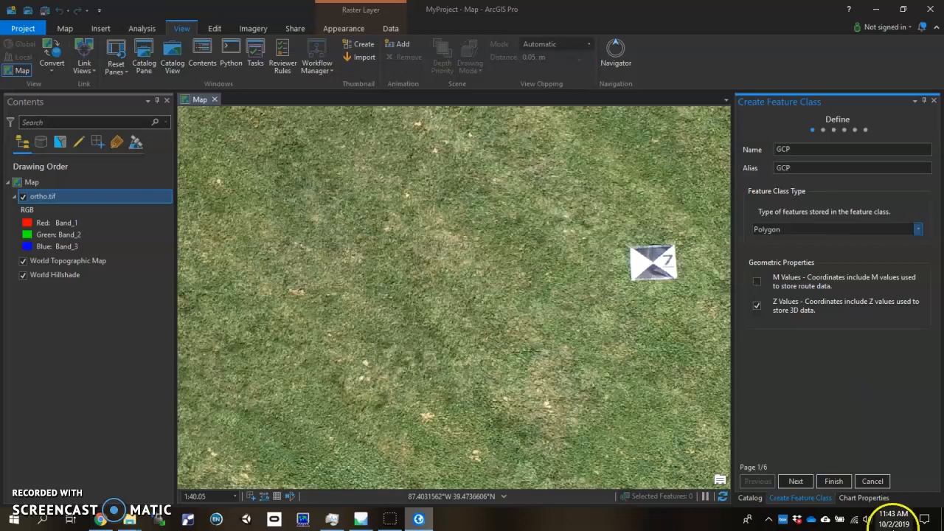
click(918, 229)
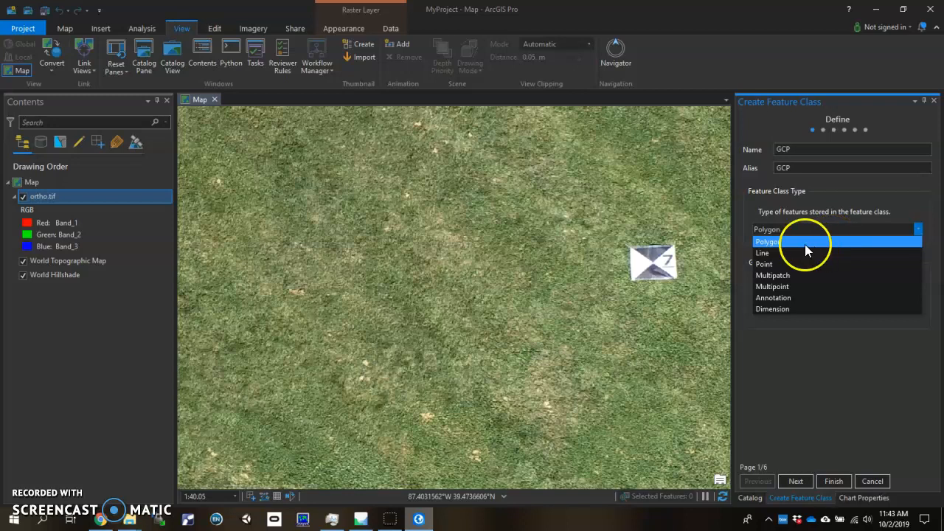
click(786, 242)
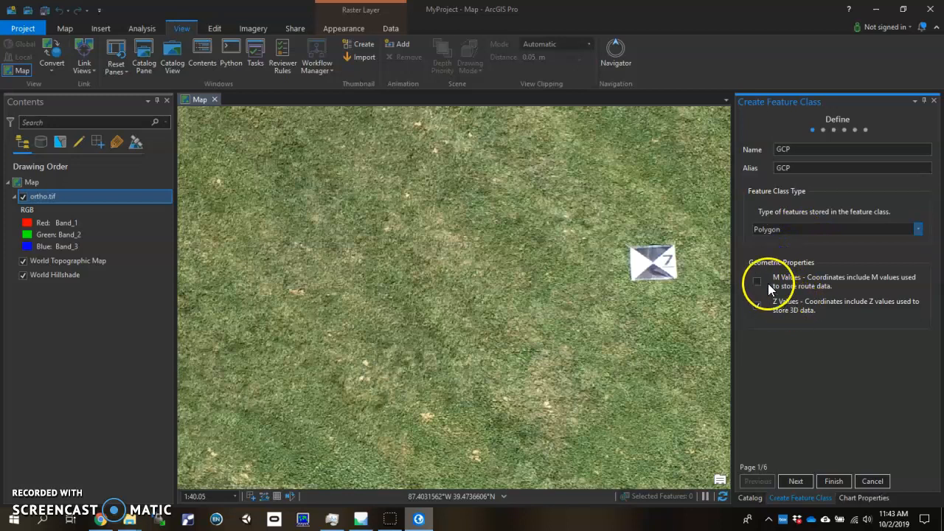
click(801, 482)
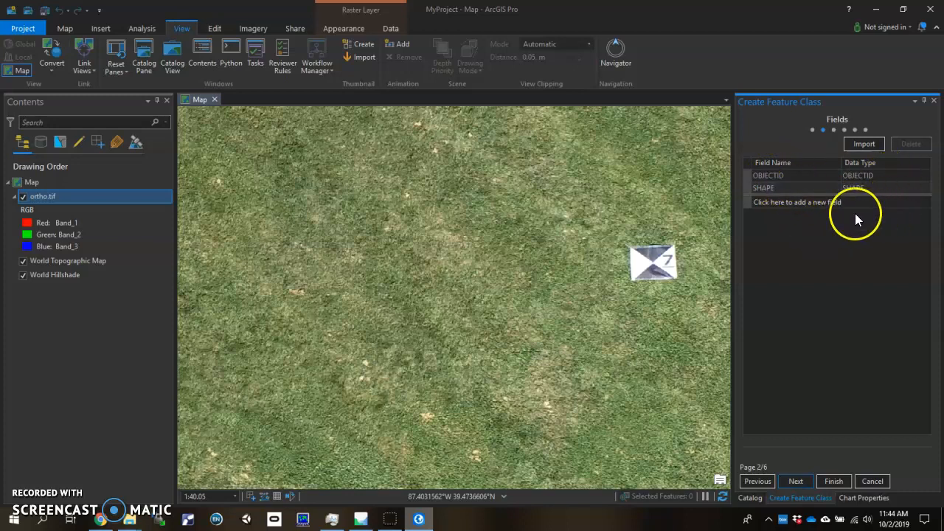
Step: Add a new field named GCPNumber to the feature class
click(801, 200)
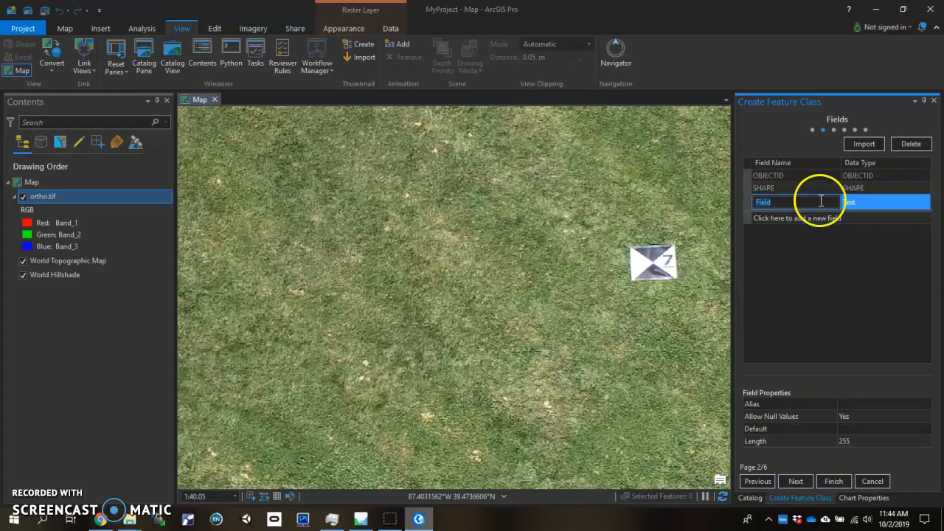
text(GCP)
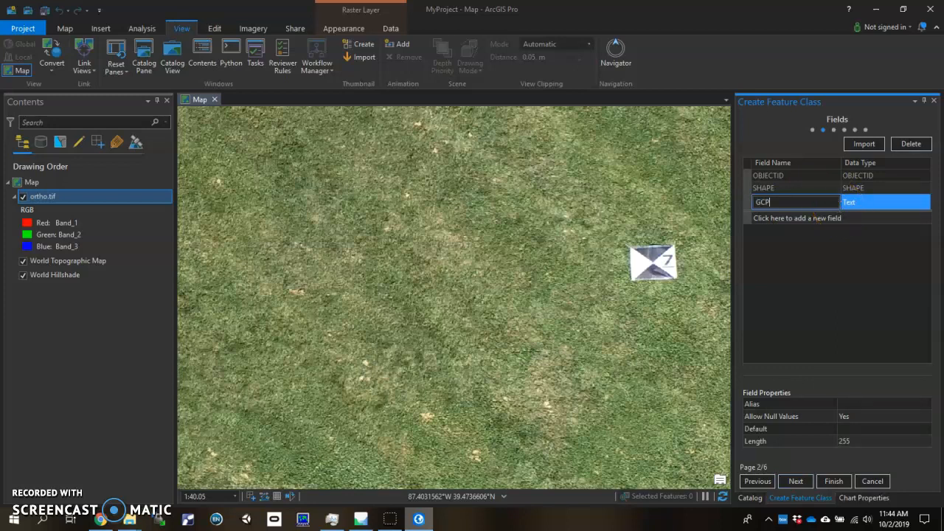
text(_)
key(BackSpace)
text(Number)
Step: Set the data type of the GCPNumber field to Short Integer
click(871, 201)
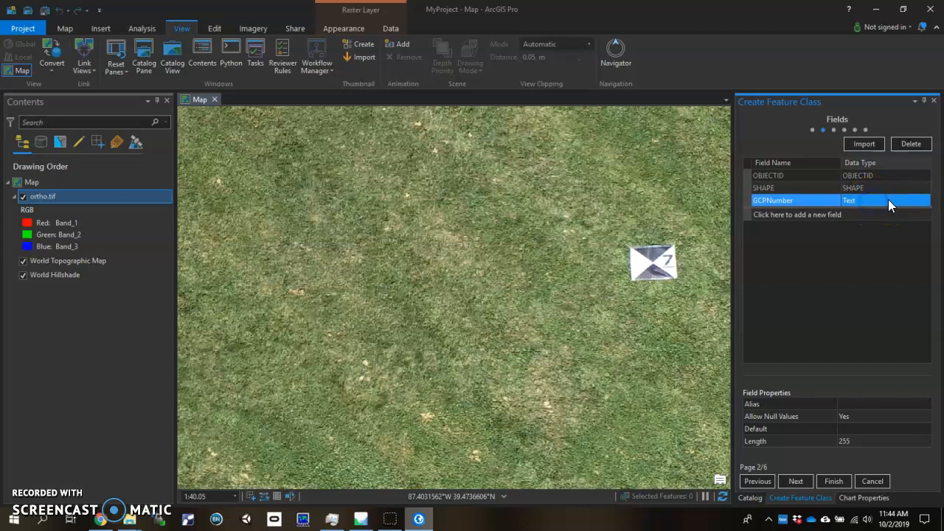
click(900, 199)
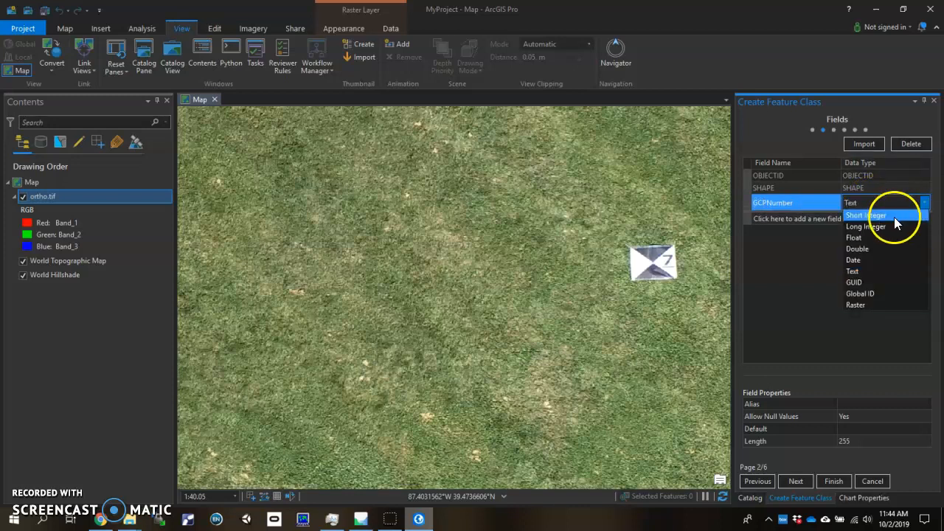
click(891, 216)
click(925, 203)
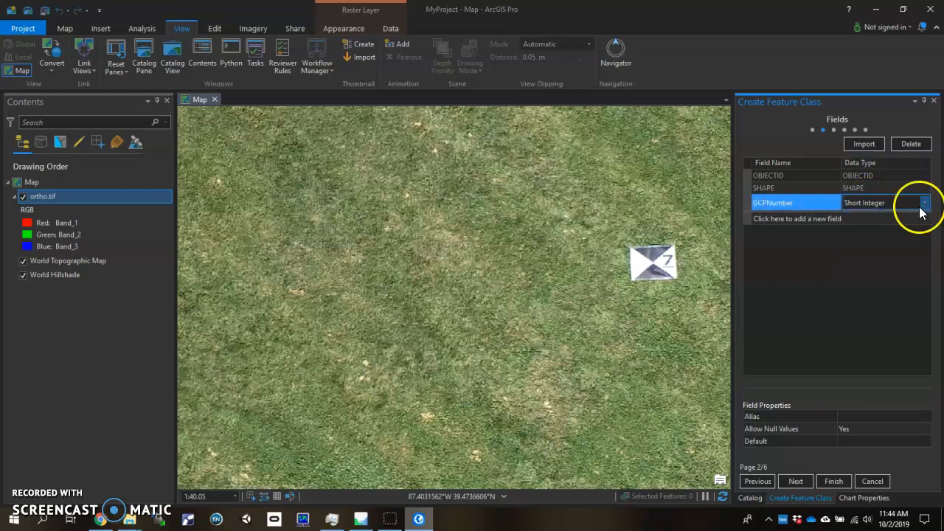
click(890, 275)
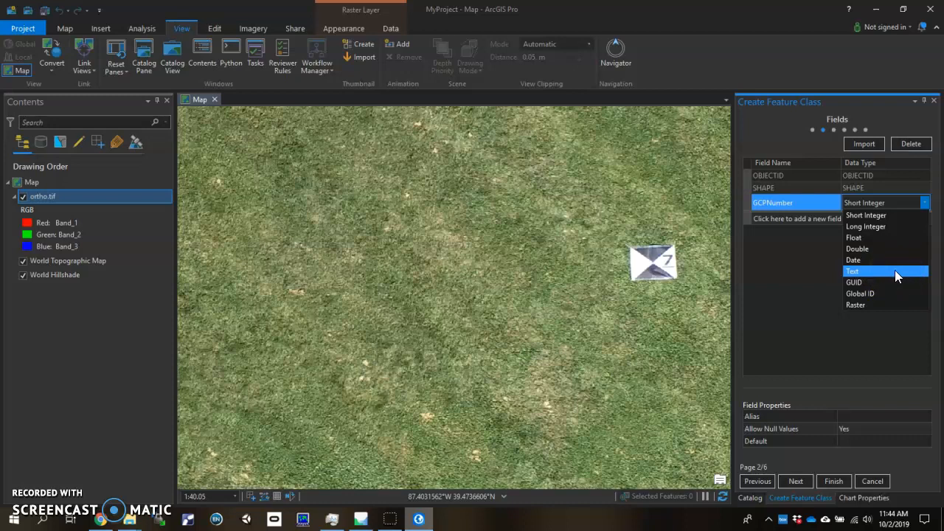
click(884, 220)
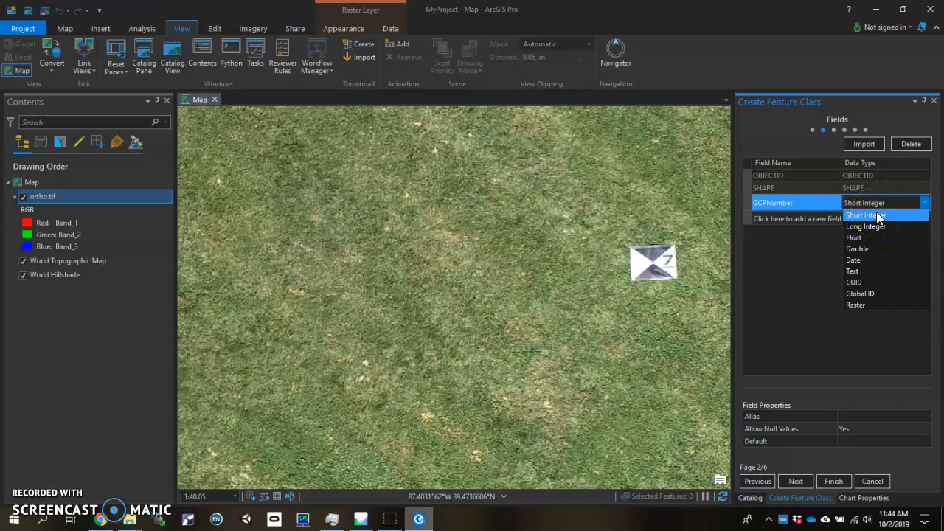
click(877, 215)
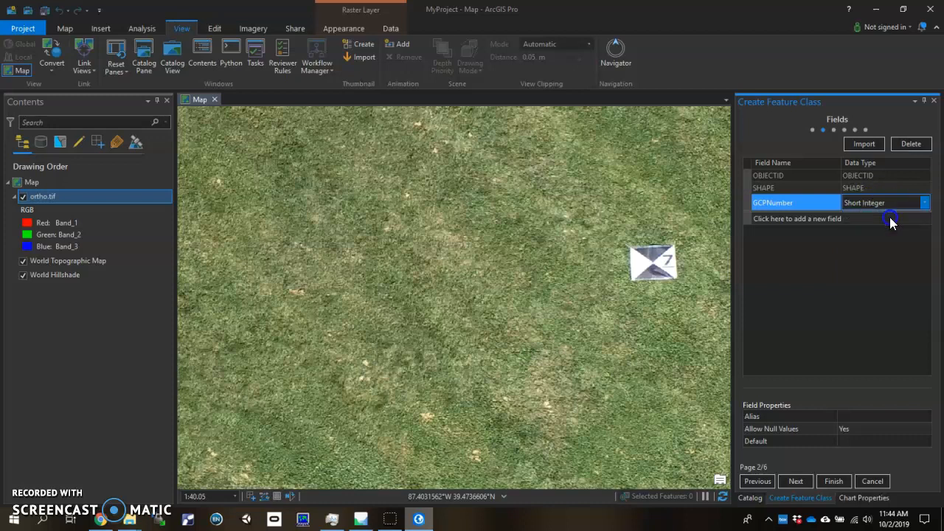
click(818, 252)
Step: Finish the feature class with GCS WGS 1984 and default tolerance, resolution and storage settings, and add GCP from MyProject.gdb to the map
click(803, 486)
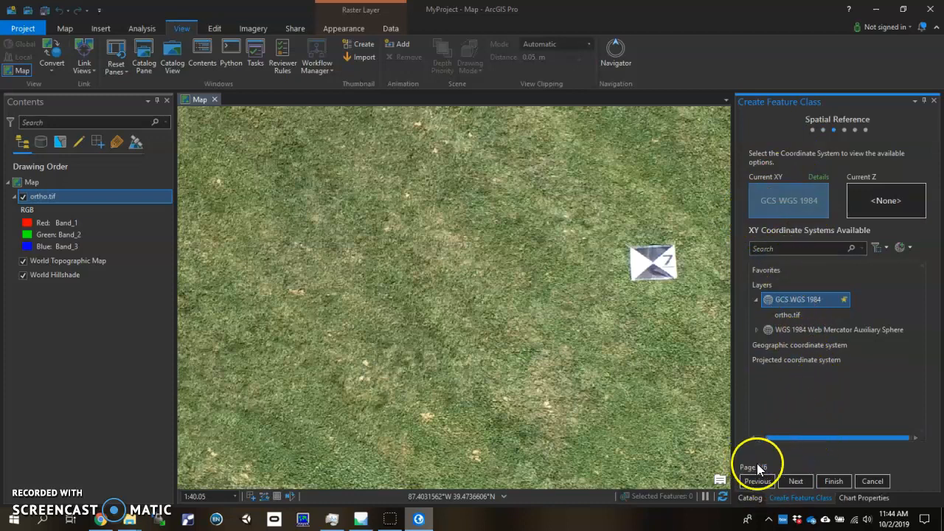
click(794, 481)
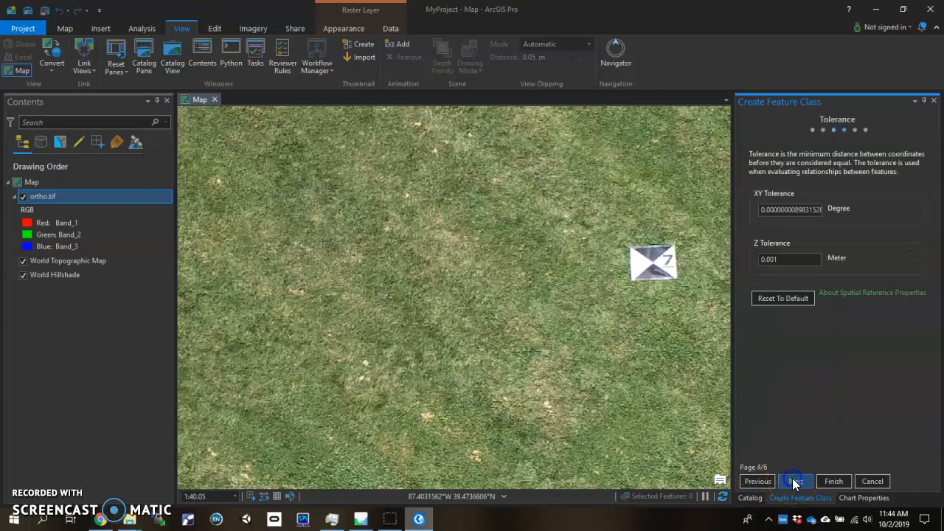
click(797, 480)
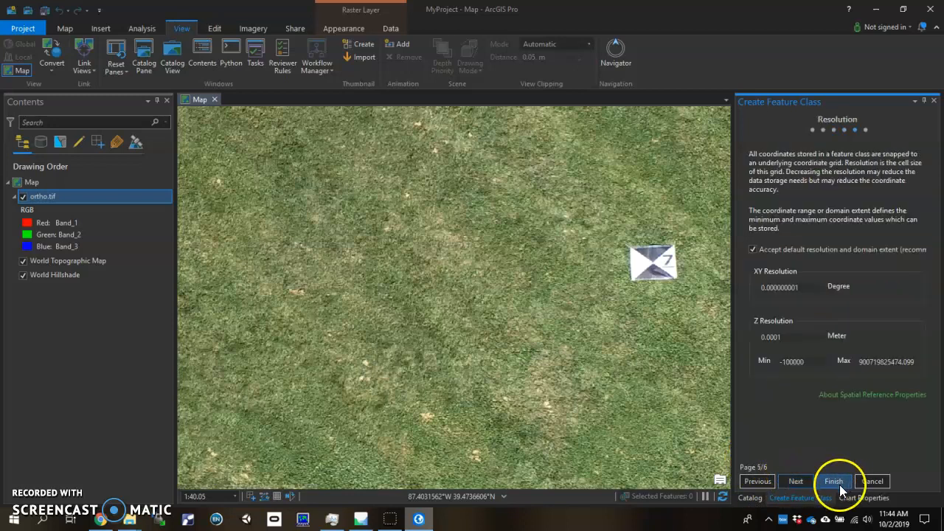
click(809, 483)
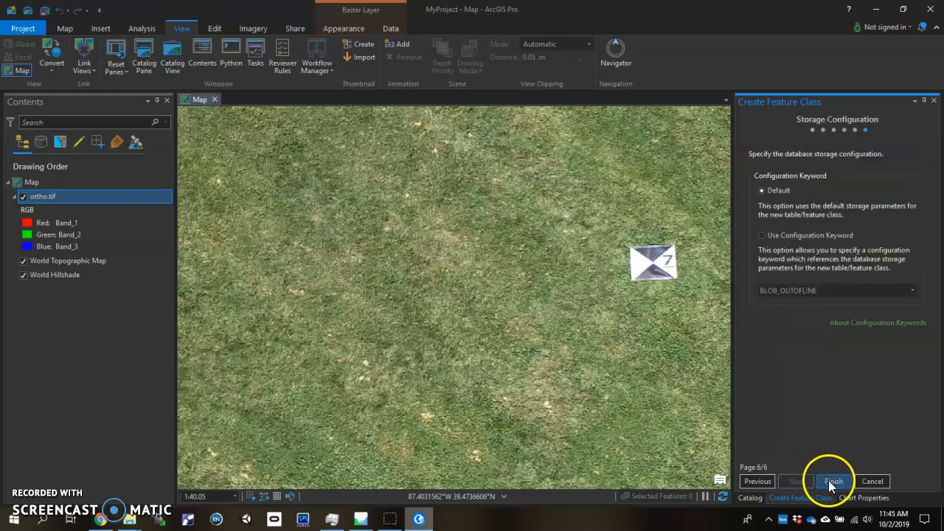
click(832, 481)
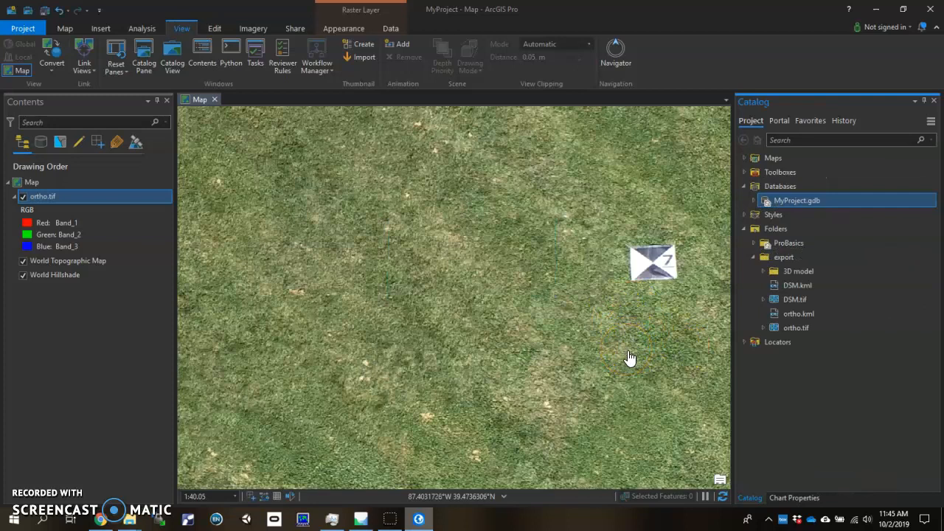
click(754, 201)
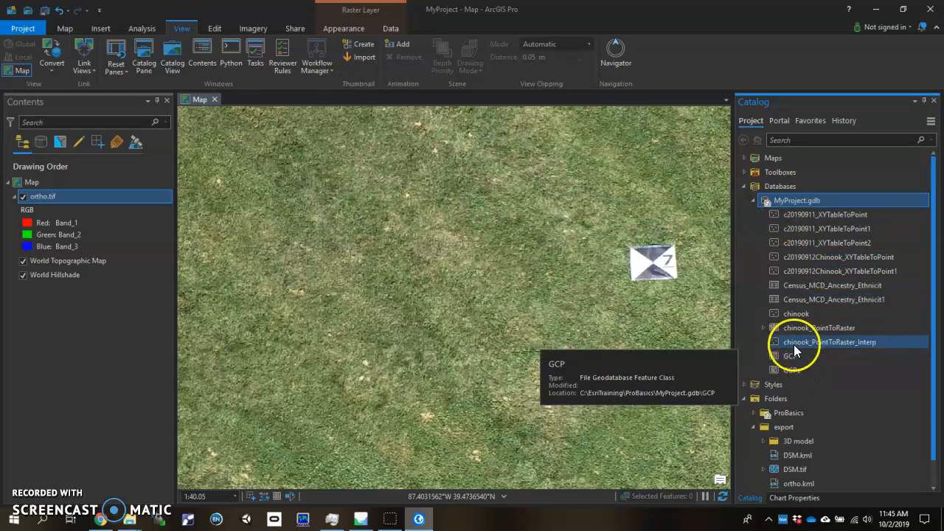
drag(808, 353, 441, 284)
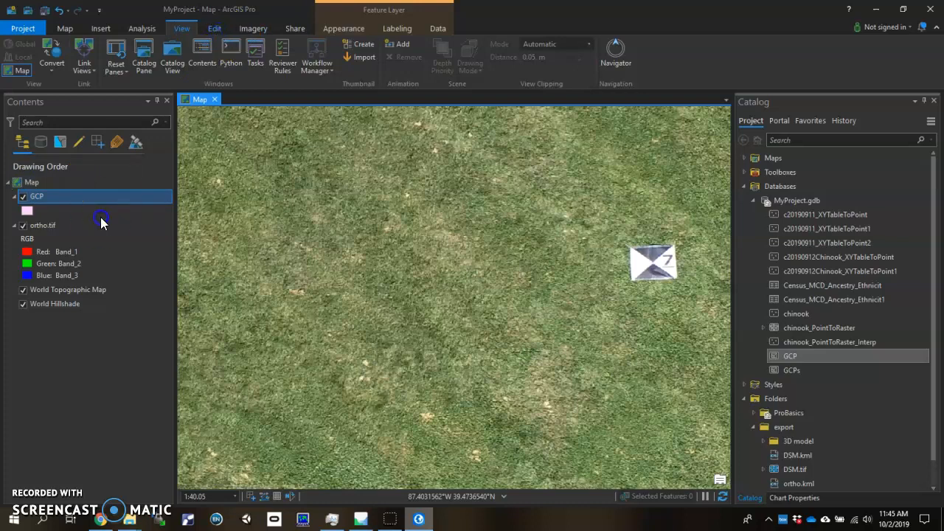
Step: Create a four-cornered GCP polygon that traces the edges of ground control marker 7 in the orthophoto
click(214, 30)
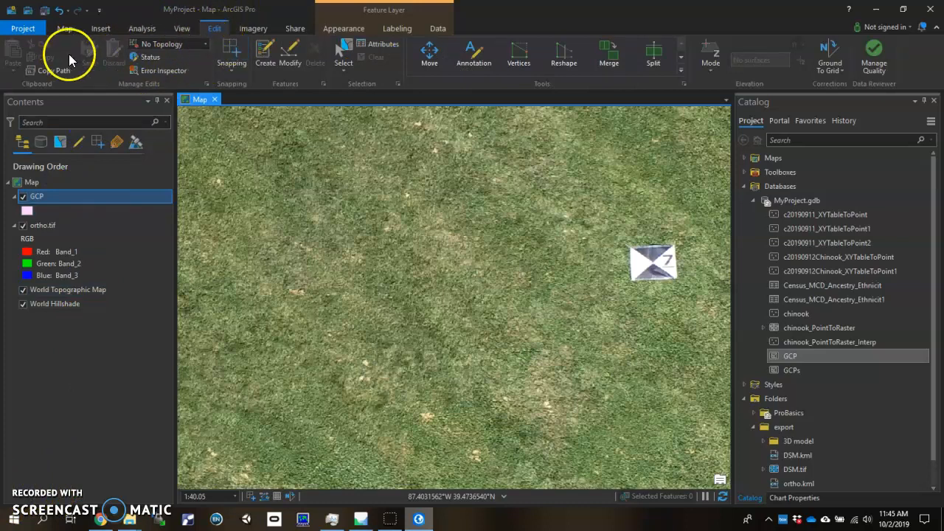
click(267, 50)
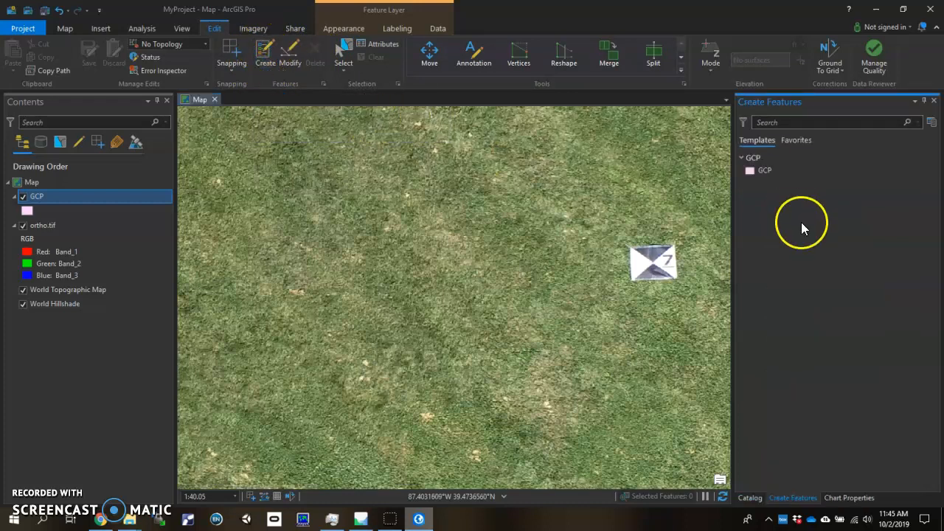
click(763, 171)
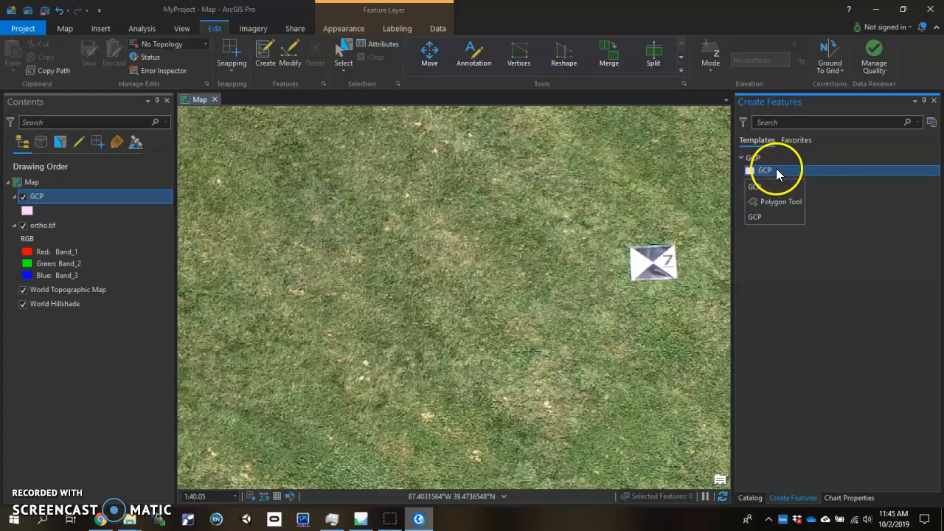
click(775, 173)
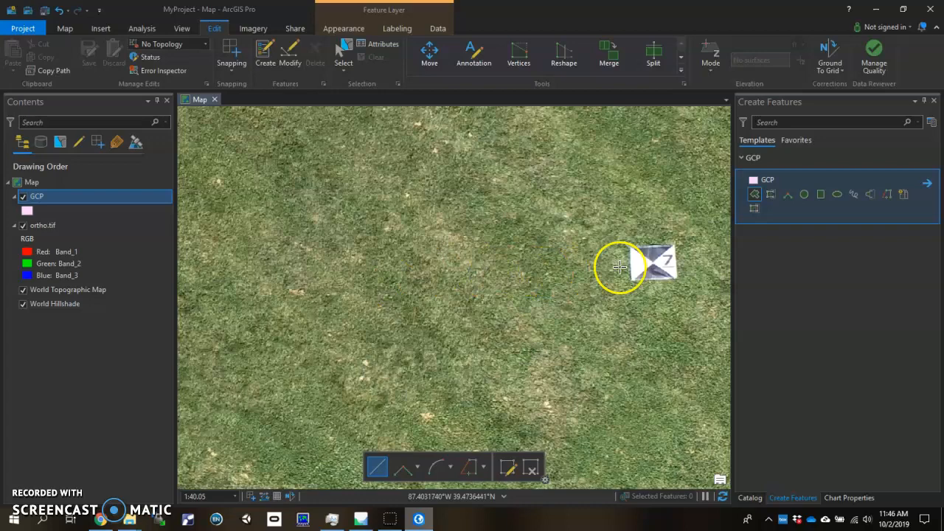
scroll(612, 273, down, 2)
drag(613, 275, 420, 300)
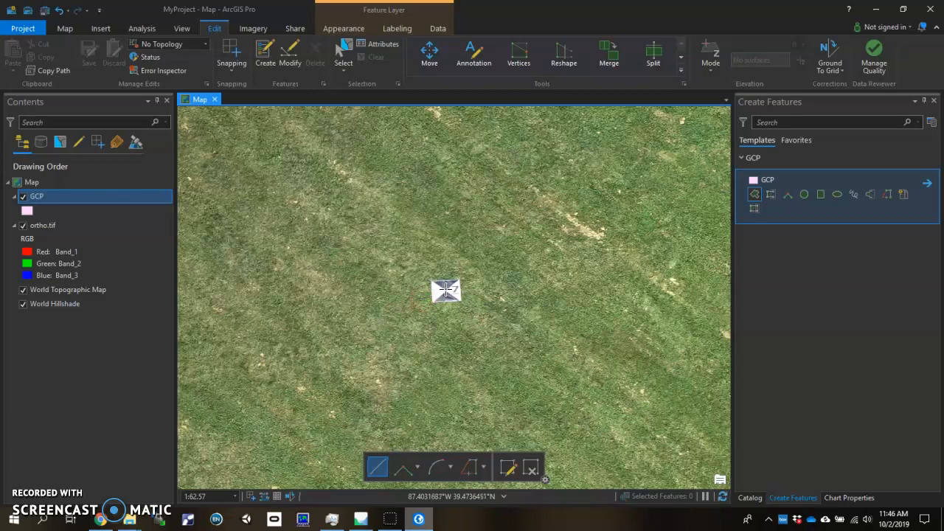
scroll(446, 289, up, 4)
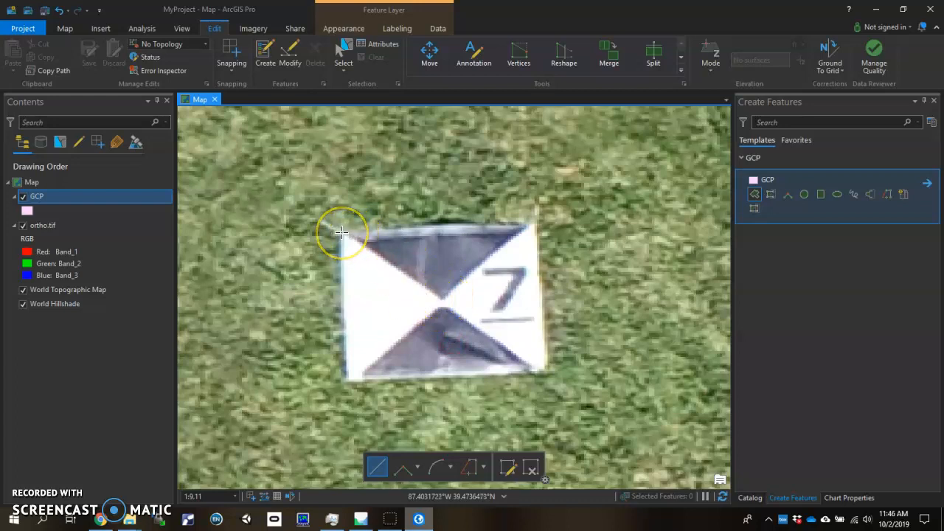
click(341, 233)
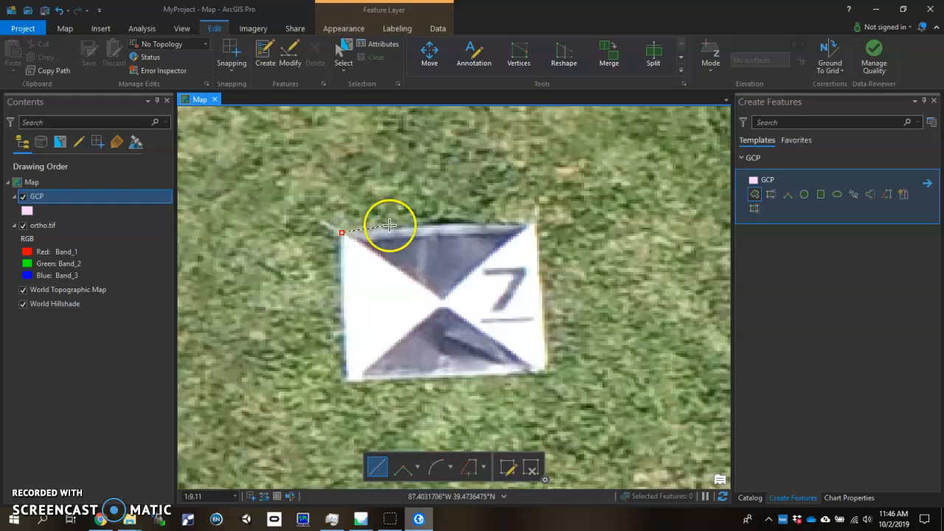
click(536, 222)
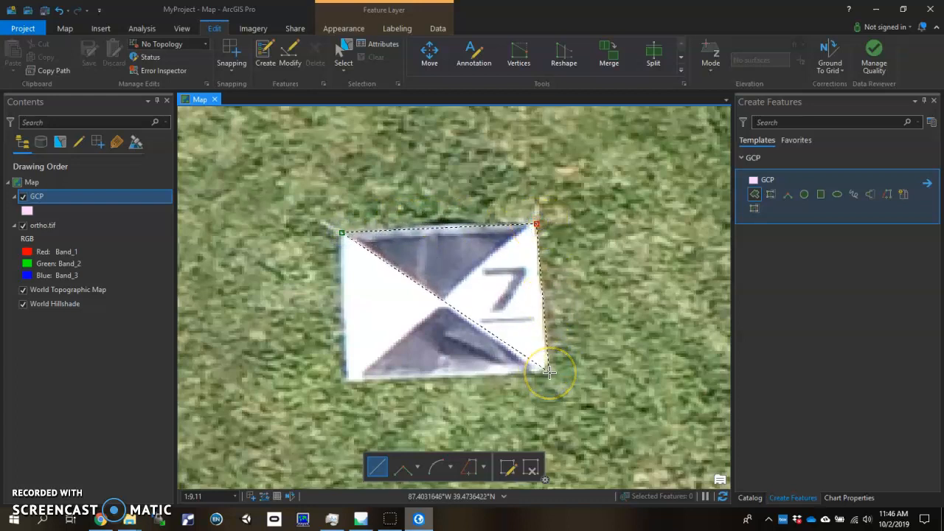
click(549, 372)
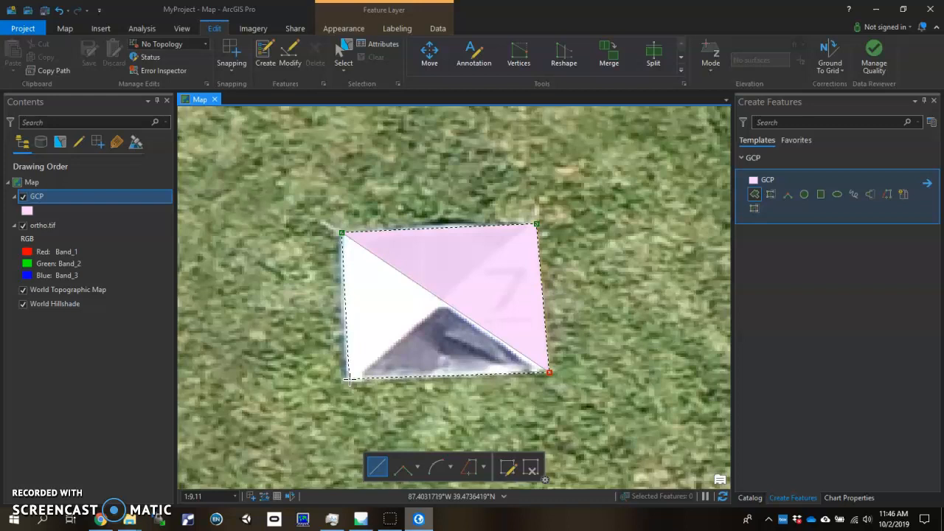
click(350, 380)
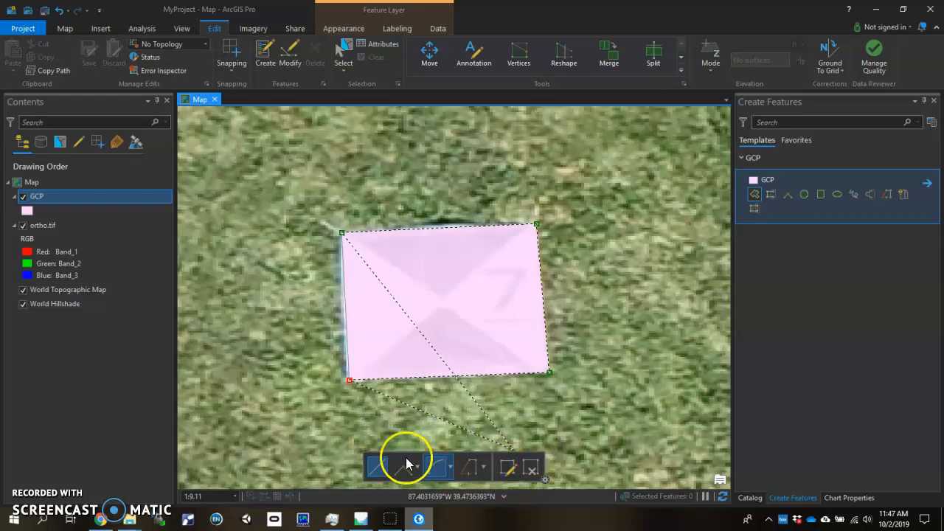
click(511, 467)
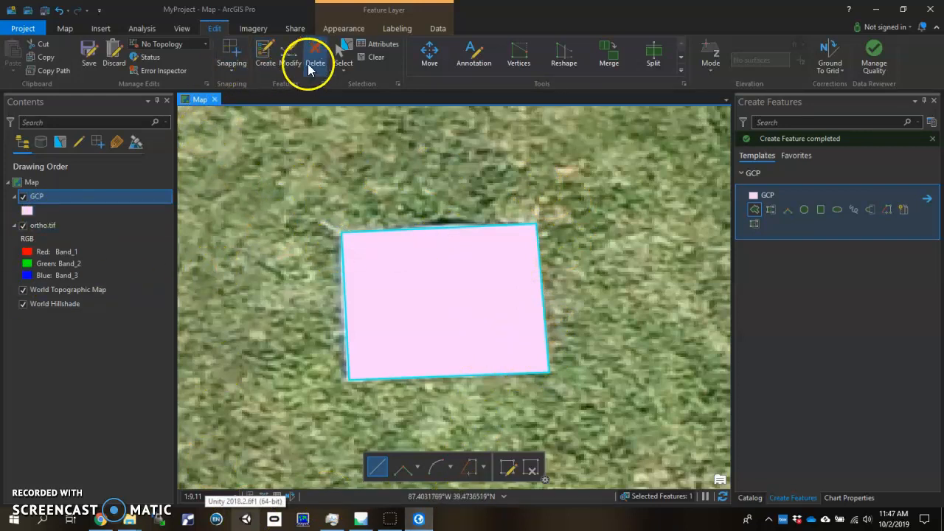
Step: Save all edits for the new polygon and open the GCP layer's attribute table
click(89, 56)
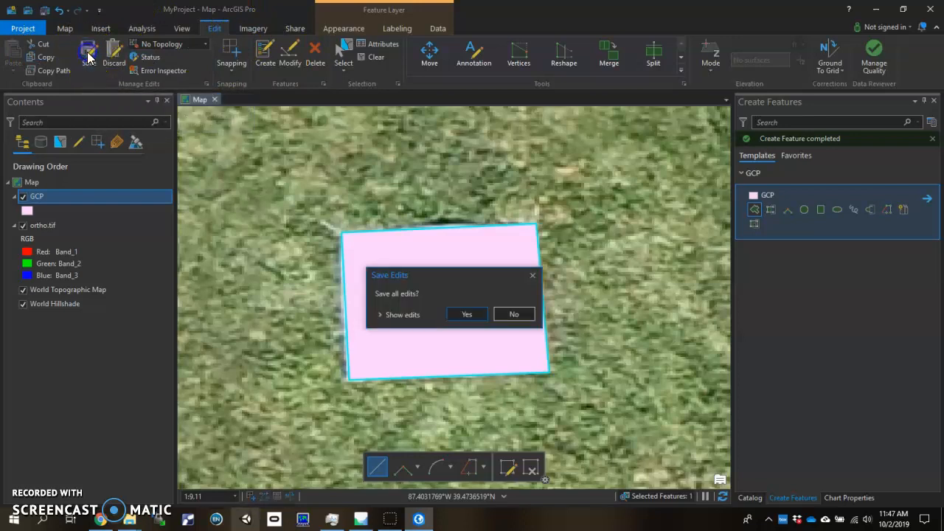
click(473, 316)
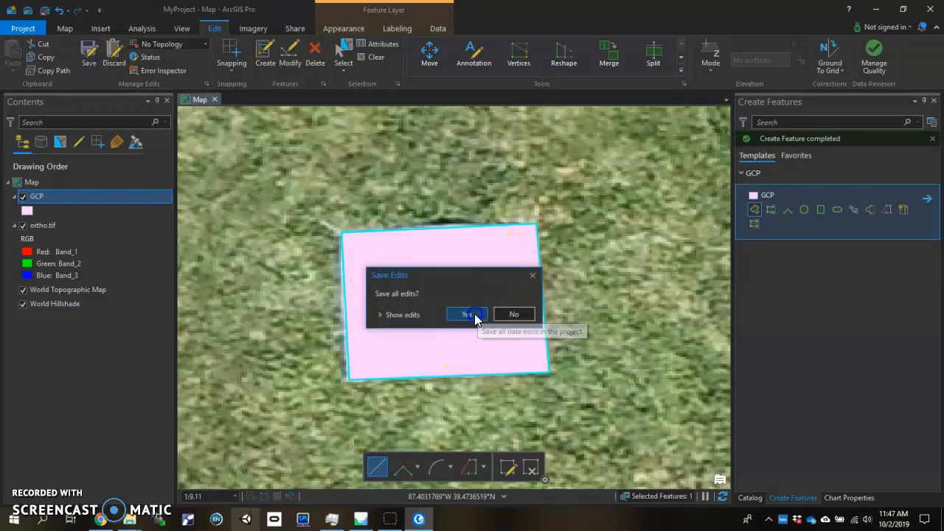
right_click(64, 195)
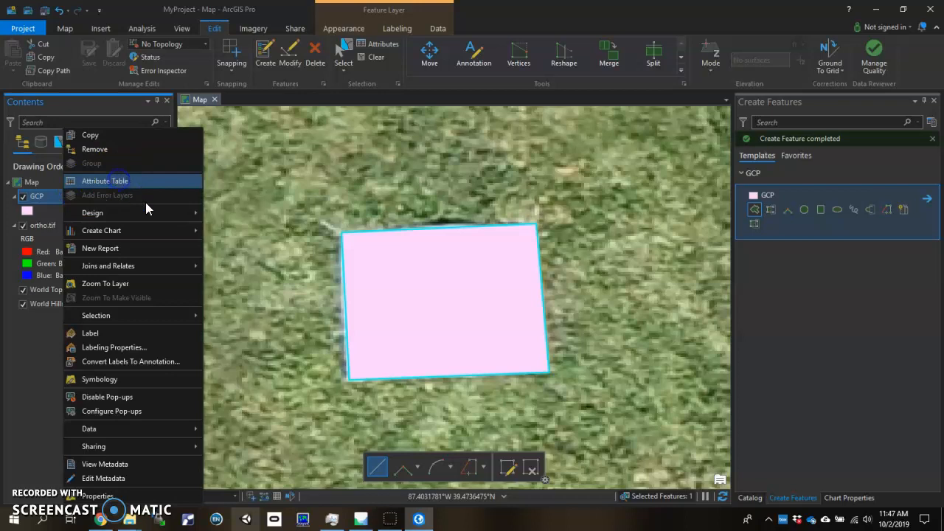
click(106, 182)
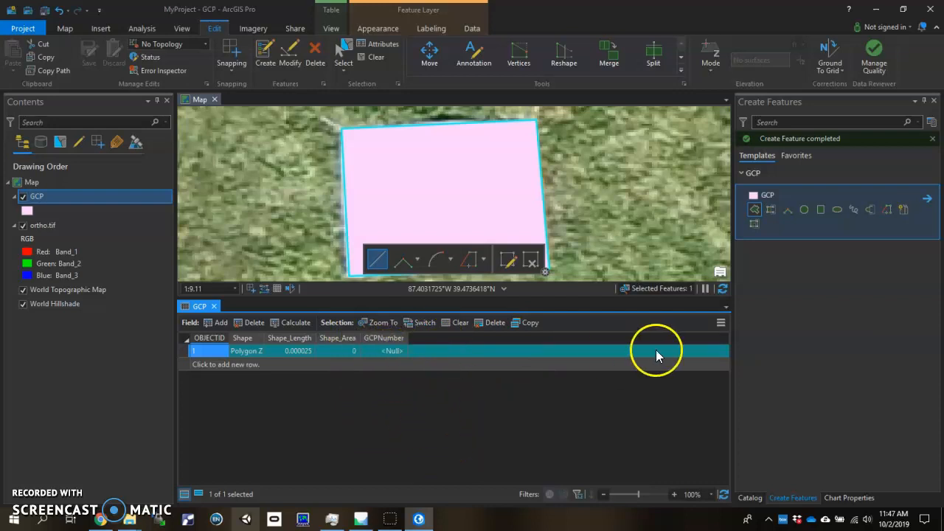
Step: Set the GCPNumber of the polygon over marker 7 to 7 and save all edits
click(399, 351)
click(398, 351)
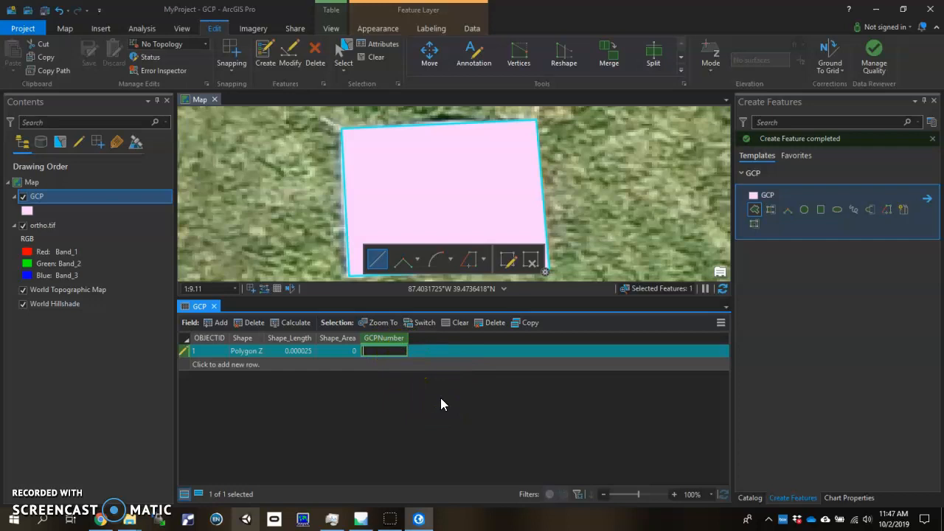
click(24, 196)
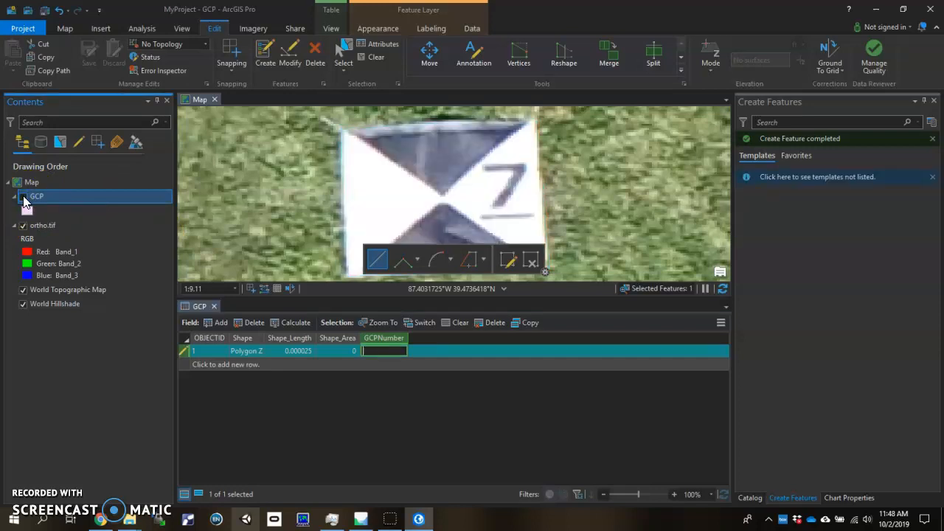
click(24, 196)
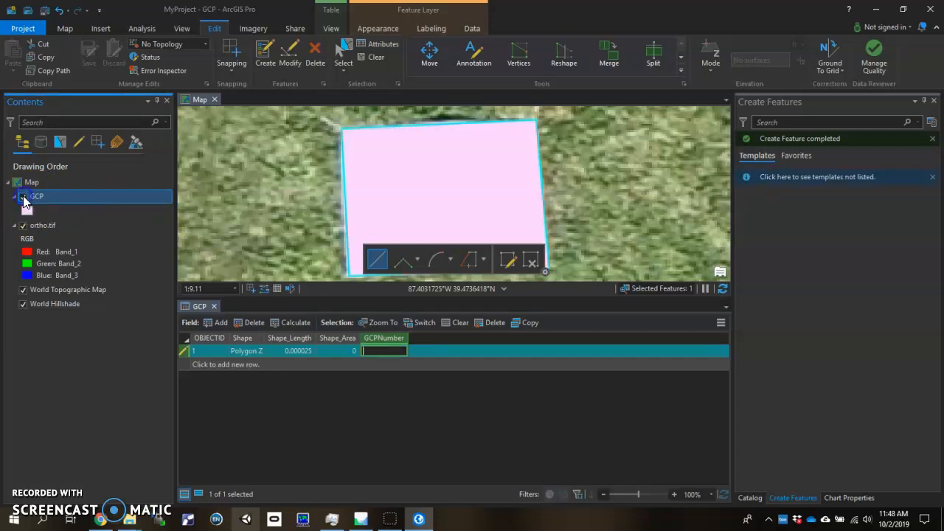
click(386, 351)
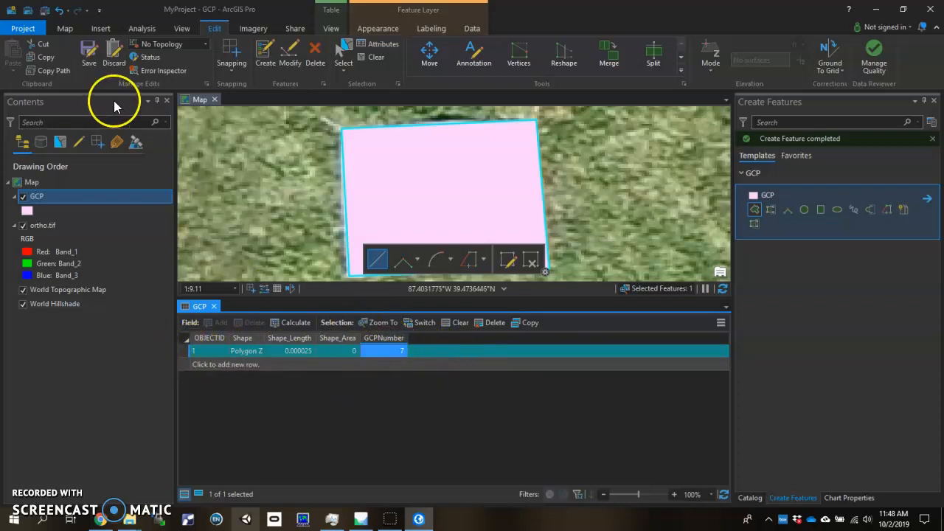
click(94, 51)
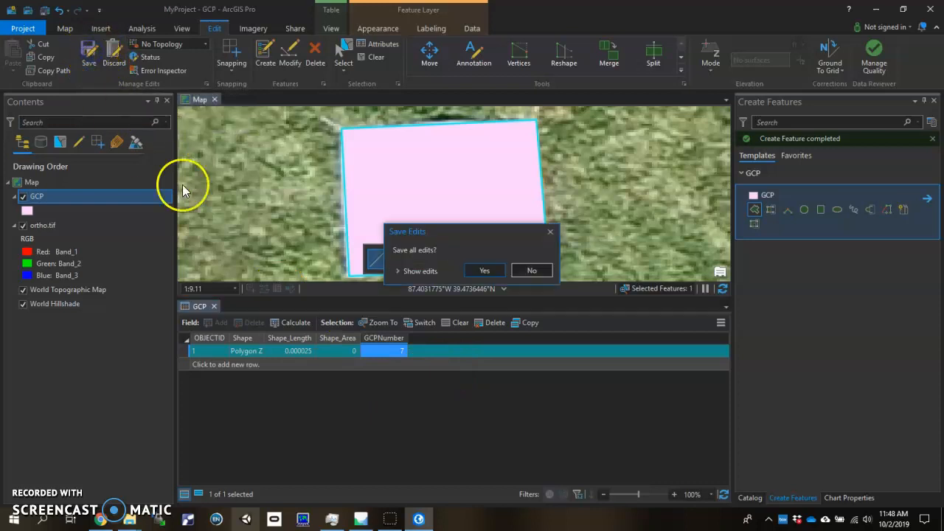
click(485, 271)
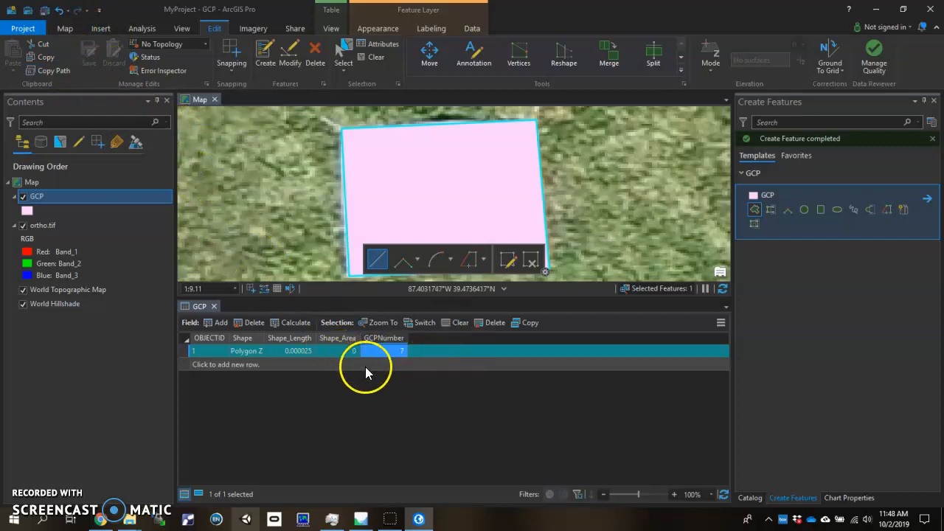
Step: Find ground control marker 4 in the orthophoto and trace its edges with a four-cornered GCP polygon
scroll(434, 175, down, 5)
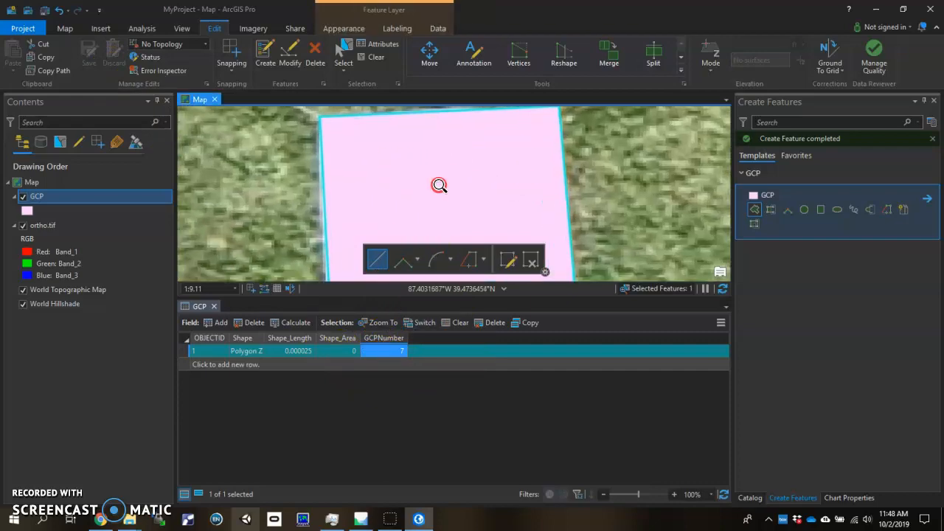
scroll(445, 164, down, 3)
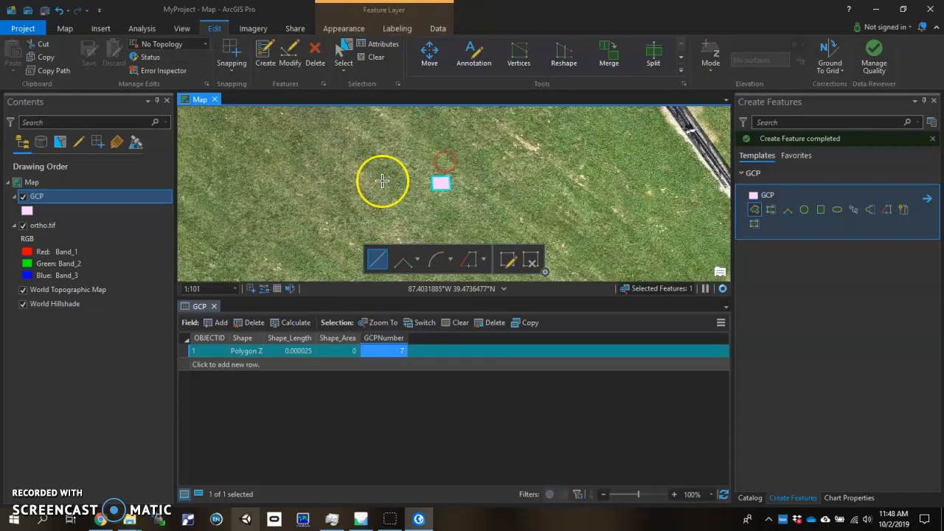
scroll(428, 173, down, 3)
drag(344, 165, 411, 189)
click(514, 238)
scroll(310, 181, down, 3)
drag(272, 196, 435, 239)
scroll(324, 174, up, 1)
scroll(325, 174, up, 5)
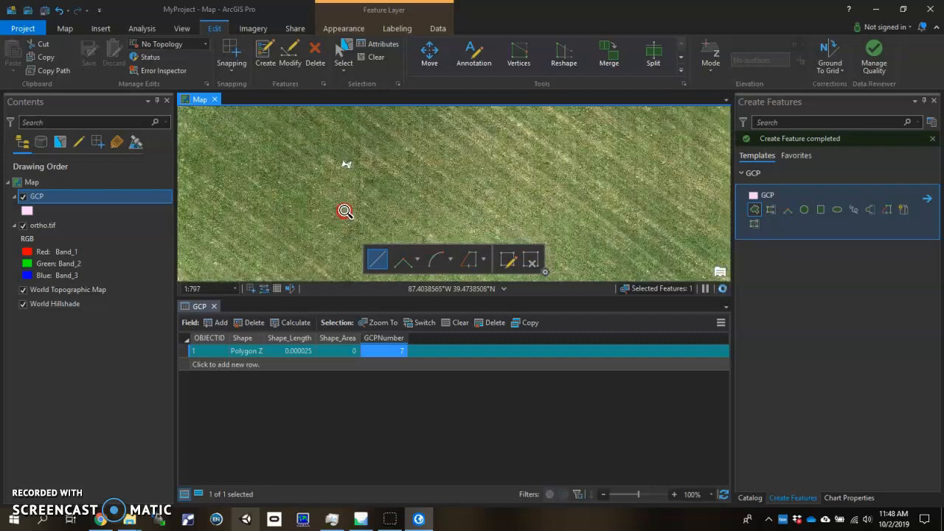
scroll(352, 170, up, 1)
click(346, 163)
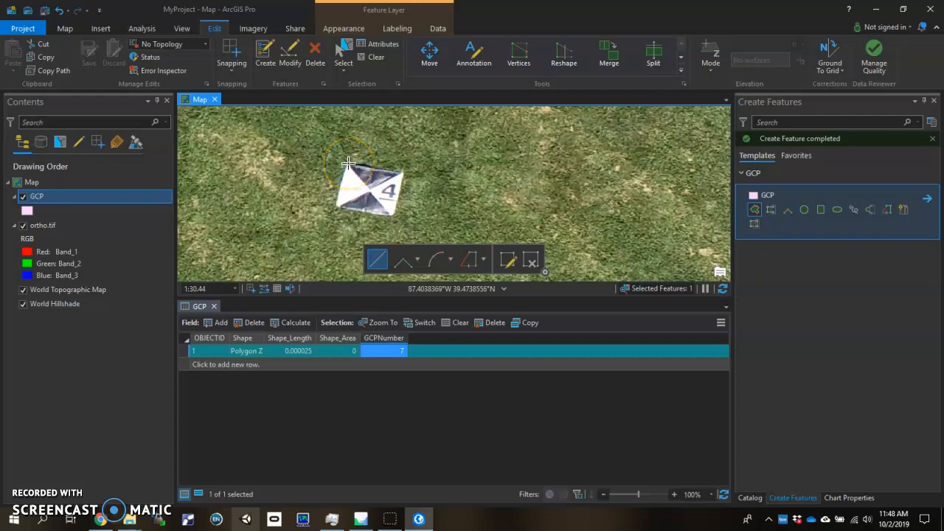
click(335, 207)
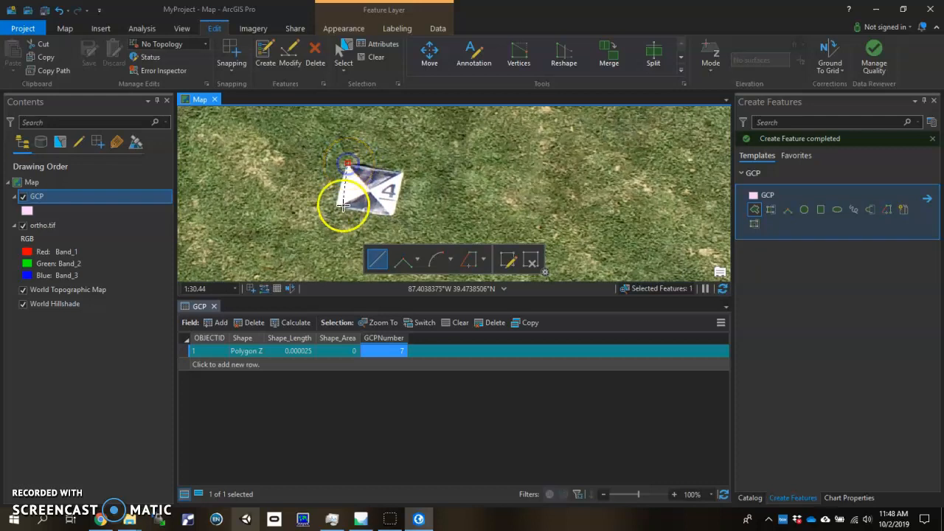
click(392, 216)
double_click(404, 172)
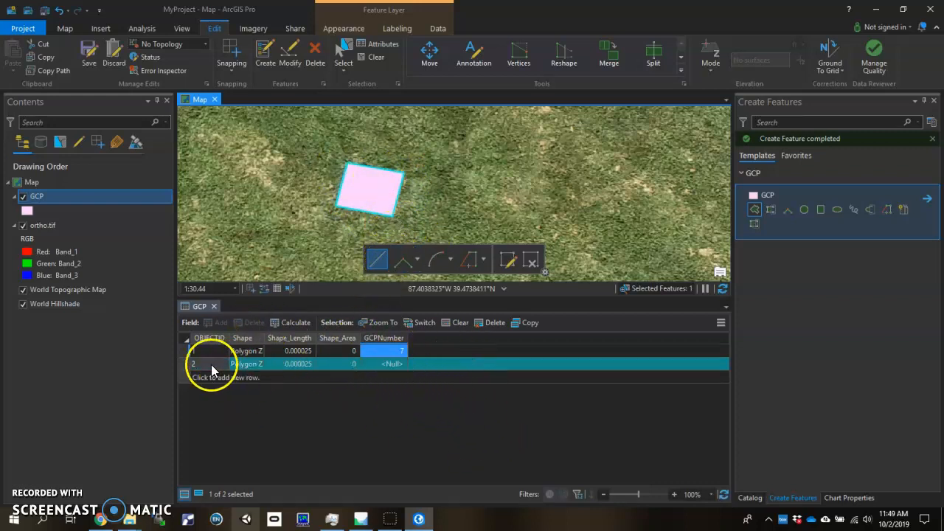
Step: Set the GCPNumber of the polygon over marker 4 to 4 and save all edits
click(389, 364)
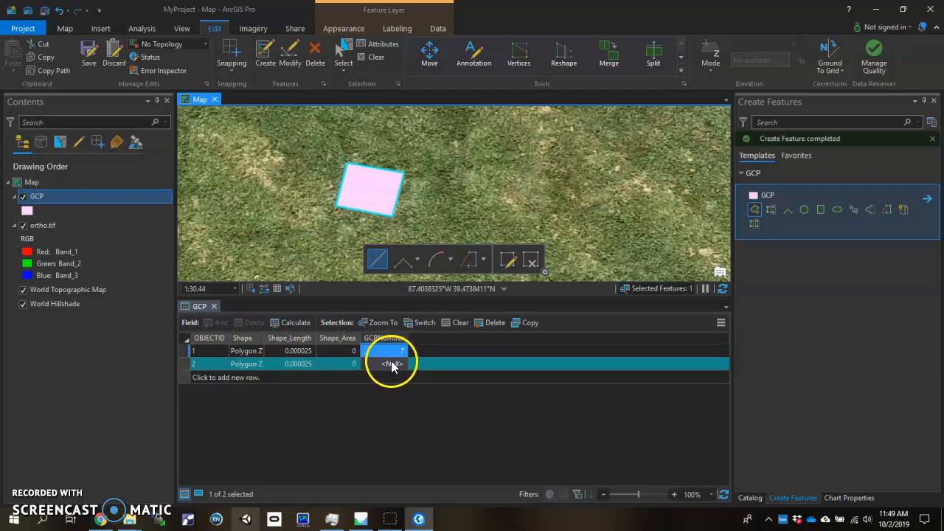
click(390, 362)
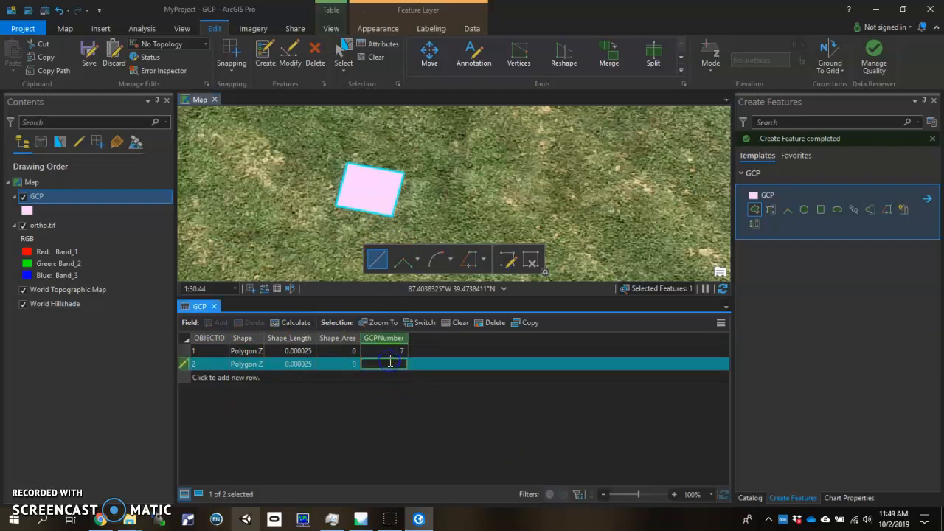
text(4)
key(Return)
click(87, 54)
click(481, 270)
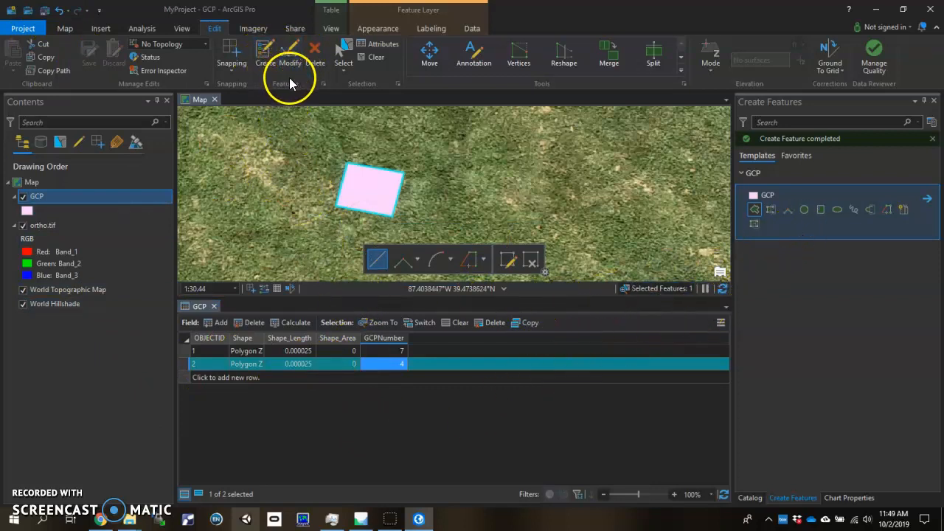
Step: Find the pair of neighbouring markers south of marker 4 and trace the western one with a four-cornered GCP polygon
scroll(472, 200, down, 3)
scroll(471, 200, down, 4)
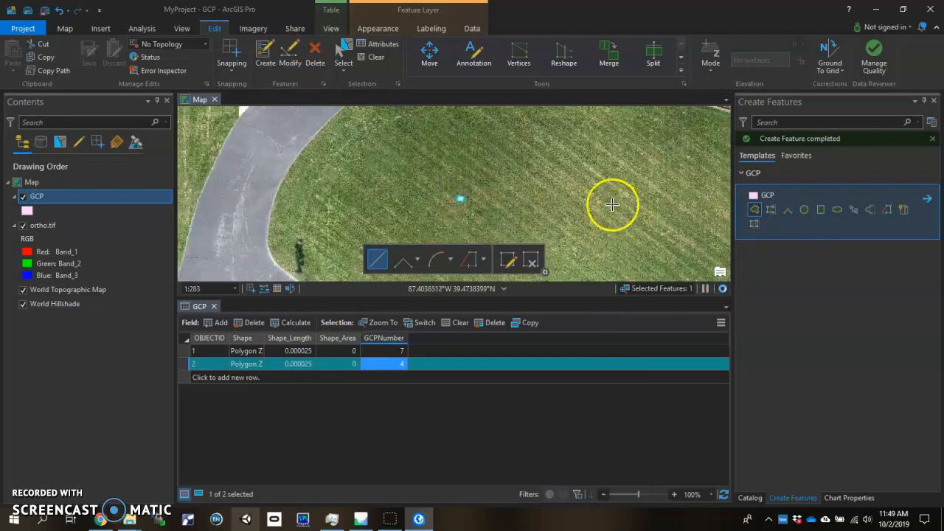
drag(612, 202, 432, 128)
drag(598, 224, 374, 167)
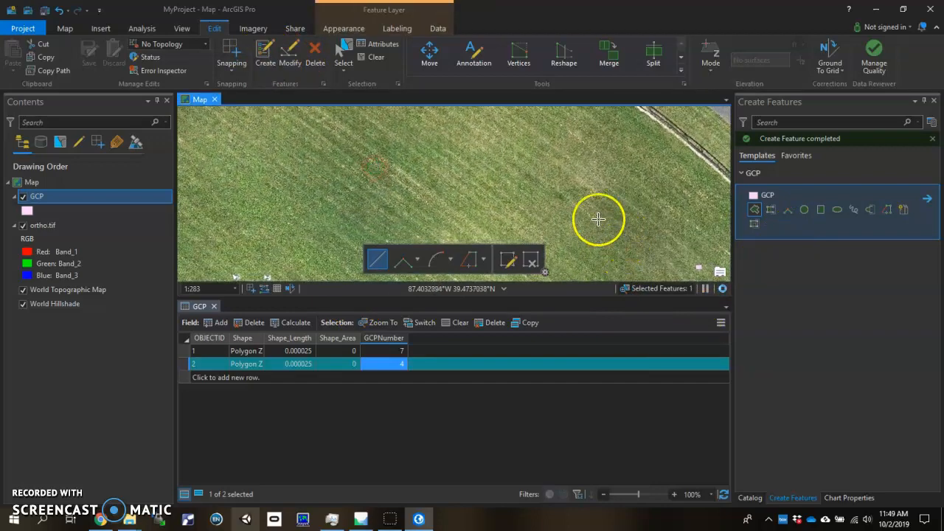
drag(596, 216, 544, 148)
drag(238, 225, 416, 203)
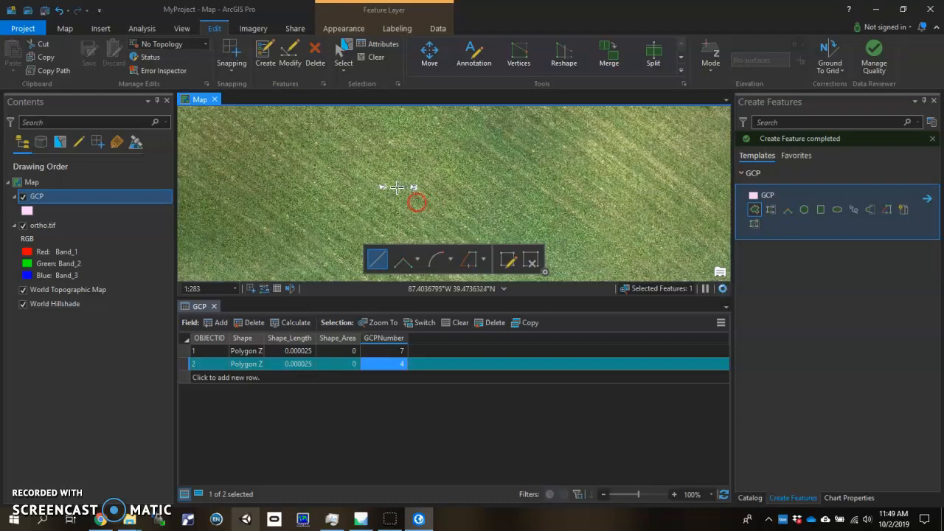
scroll(415, 214, up, 5)
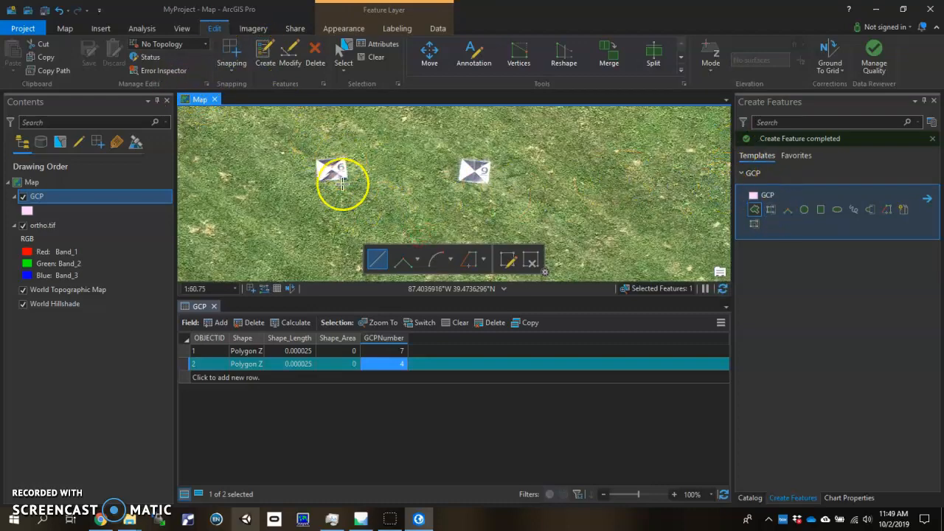
click(315, 160)
click(318, 180)
click(346, 179)
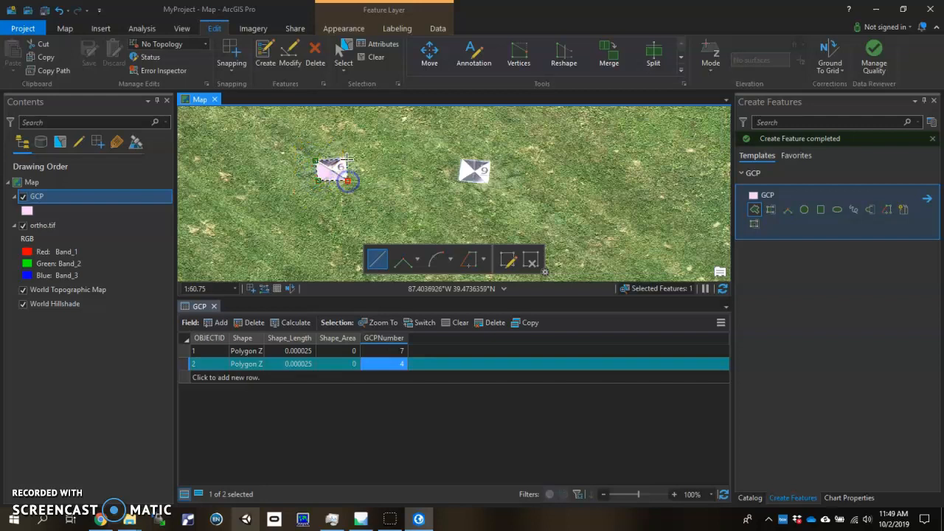
double_click(344, 159)
Step: Trace the edges of the eastern marker of the pair with a four-cornered GCP polygon
click(462, 155)
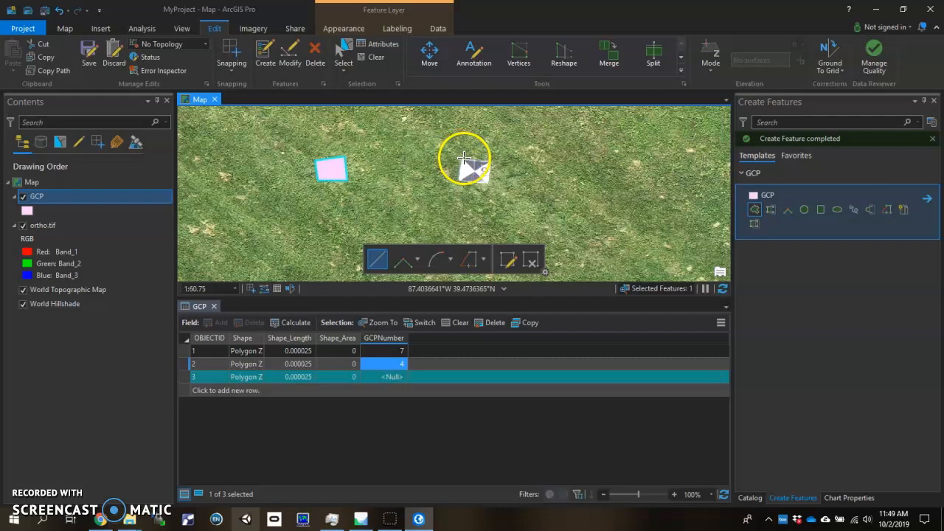
click(458, 182)
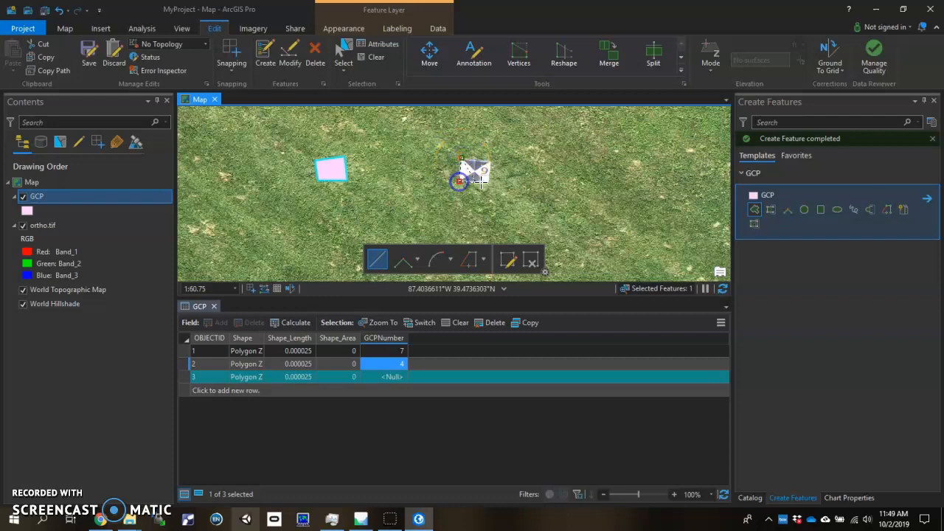
click(490, 184)
double_click(487, 162)
Step: Examine the marker numbers beneath the two new polygons and which table row belongs to each polygon
click(28, 203)
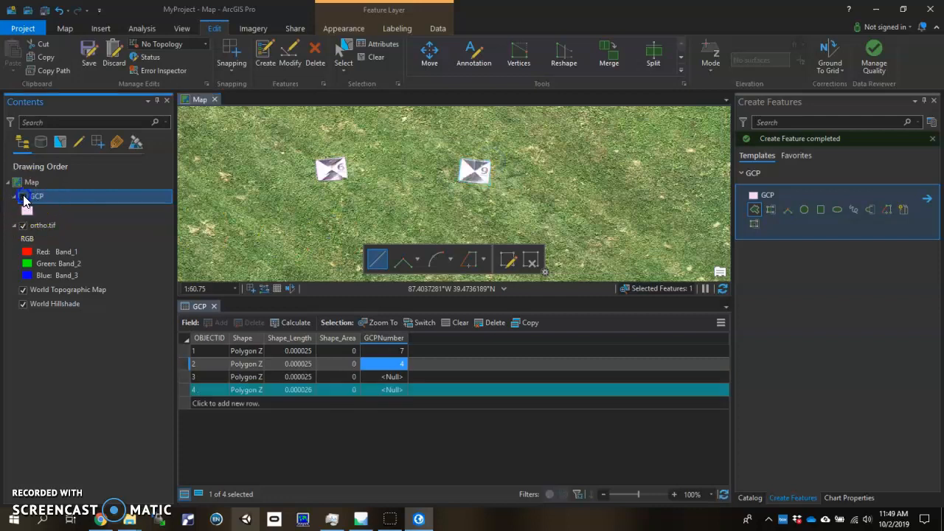
click(24, 197)
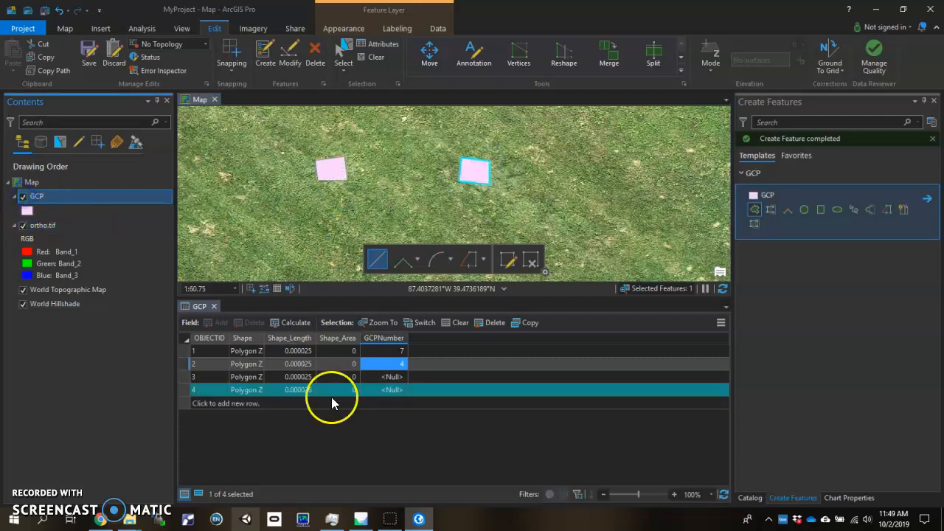
click(374, 379)
double_click(374, 377)
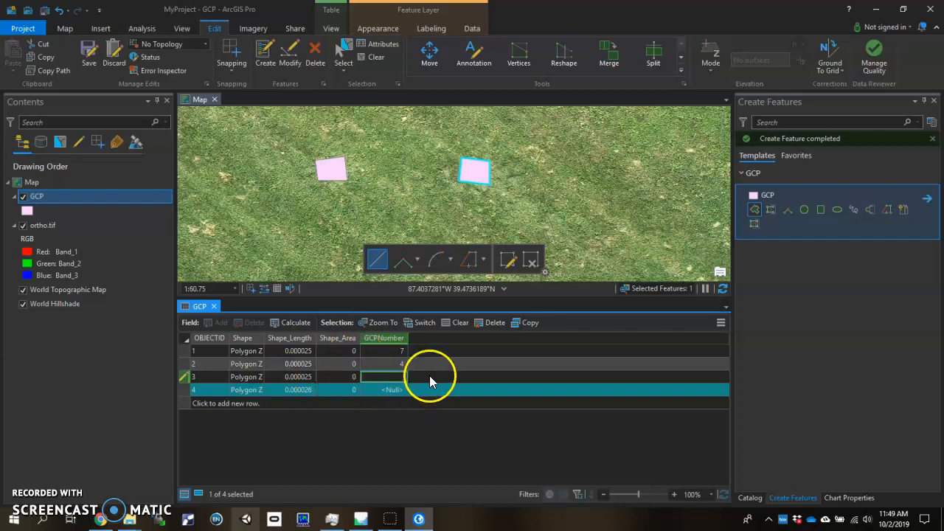
click(184, 390)
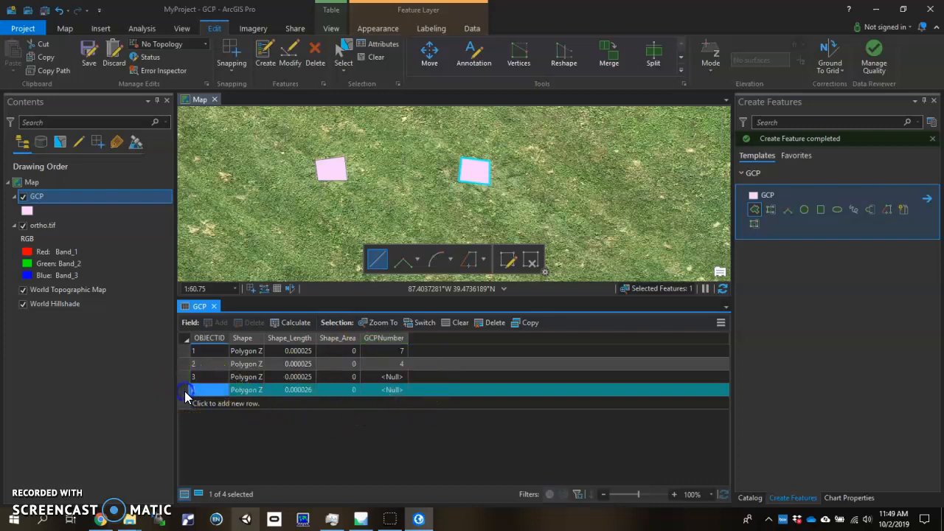
click(184, 378)
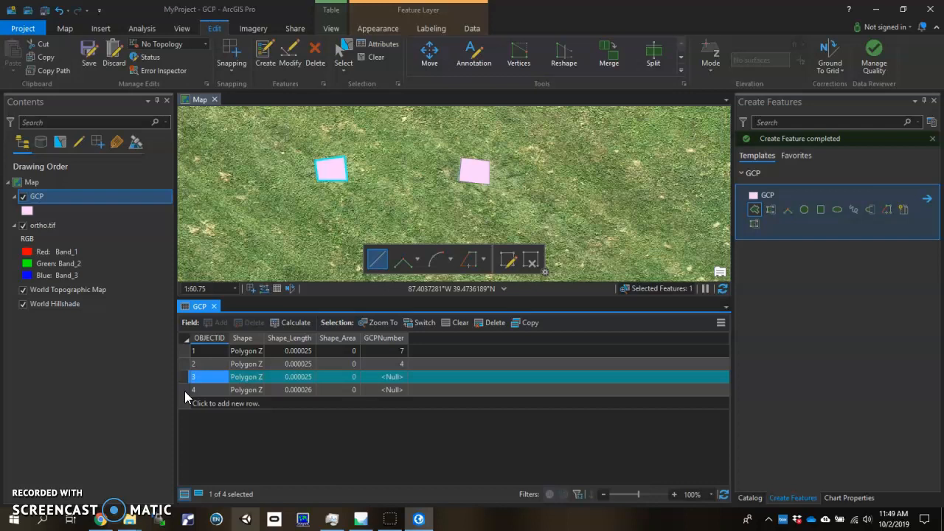
click(184, 391)
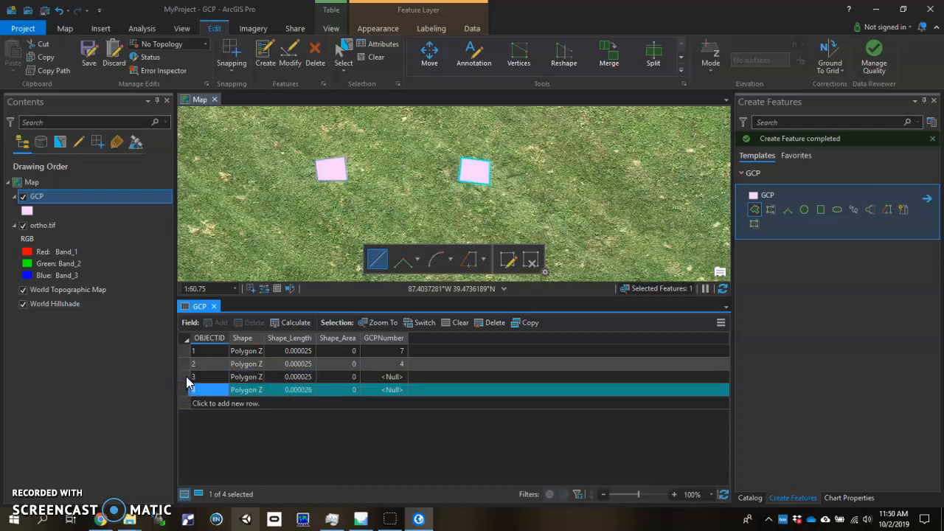
Step: Check the marker under the western polygon of the pair and set that polygon's GCPNumber to 6
click(185, 376)
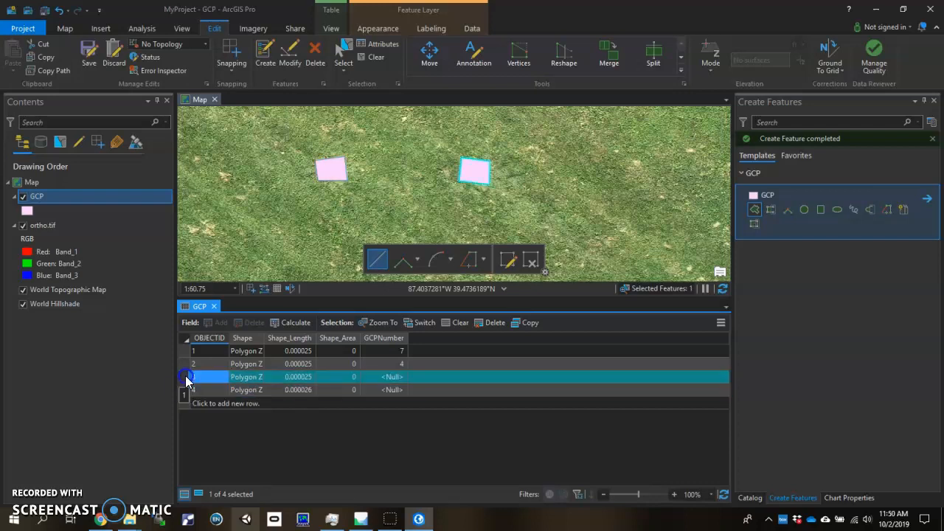
click(23, 197)
click(23, 197)
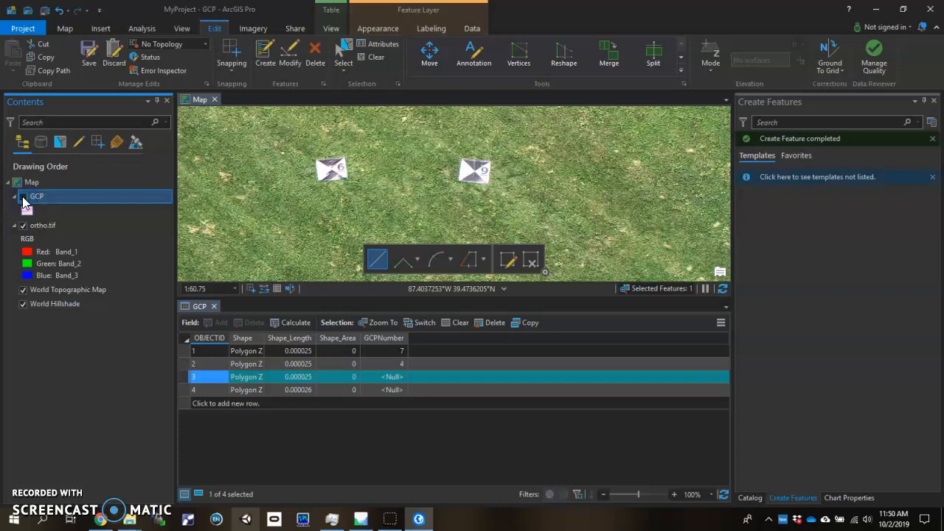
double_click(395, 376)
text(6)
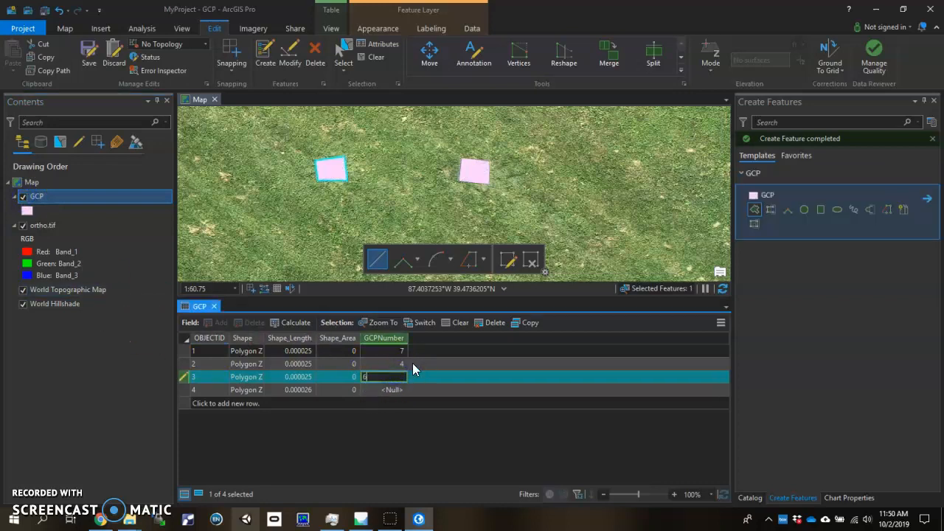
Step: Set the GCPNumber of the eastern polygon of the pair to 9 and save all edits
click(390, 389)
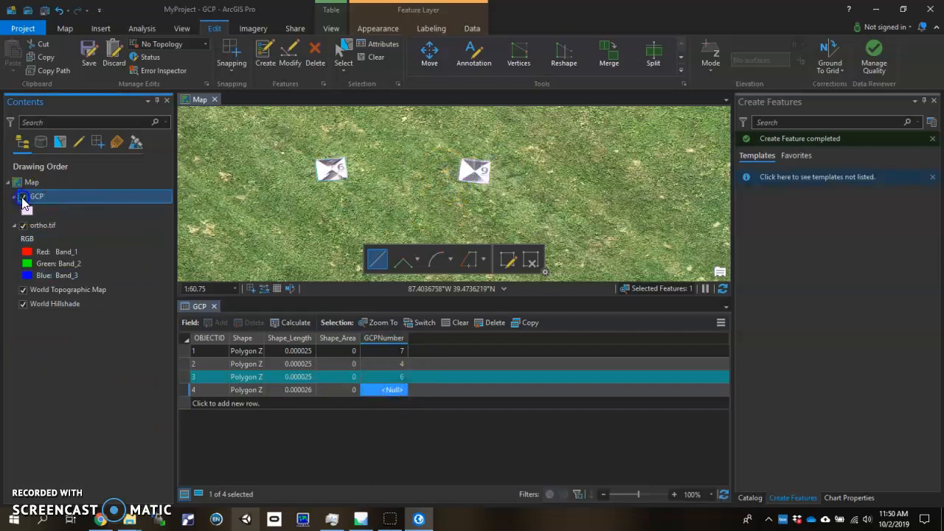
click(382, 389)
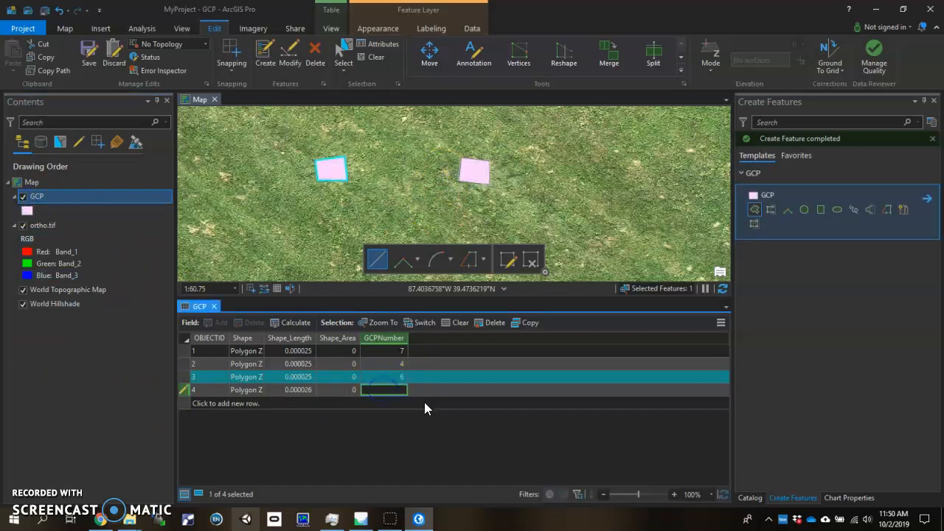
text(9)
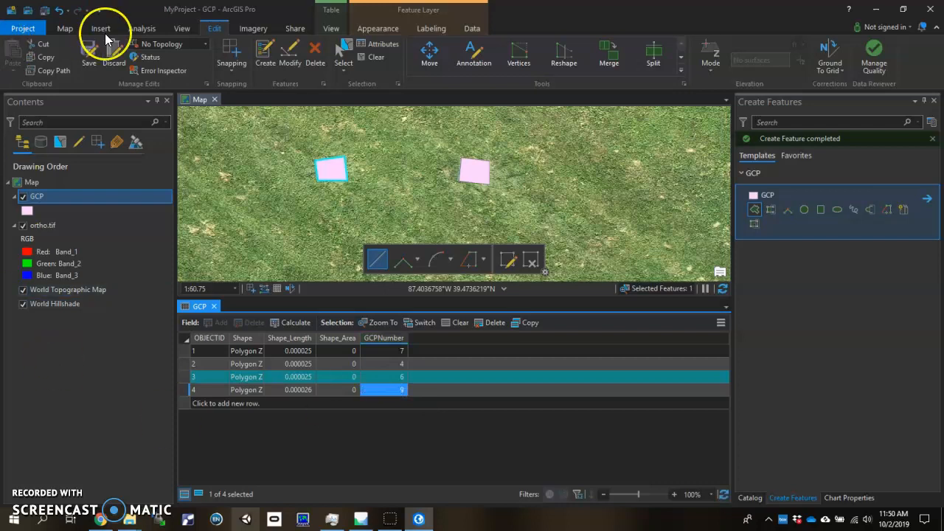
click(90, 50)
click(494, 271)
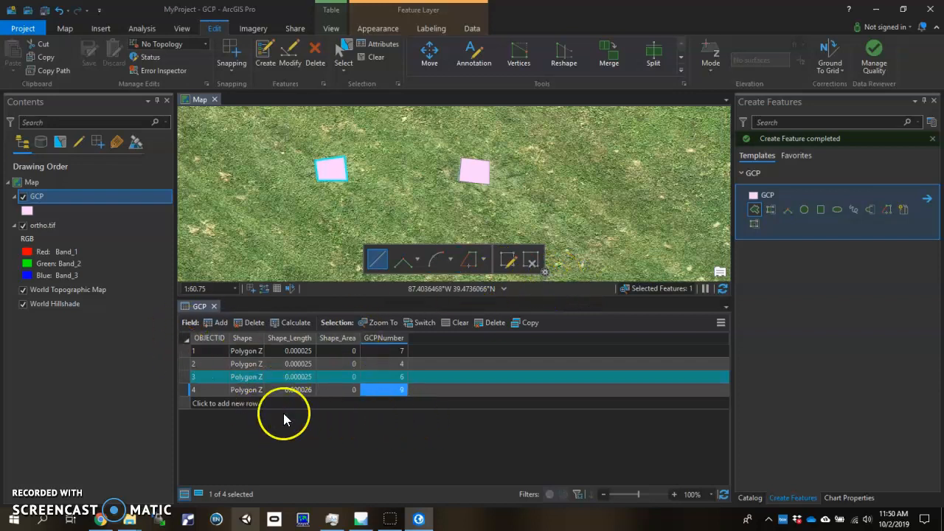
Step: Add a Float field named AreaMeters with the alias Area to the GCP attribute table
click(216, 323)
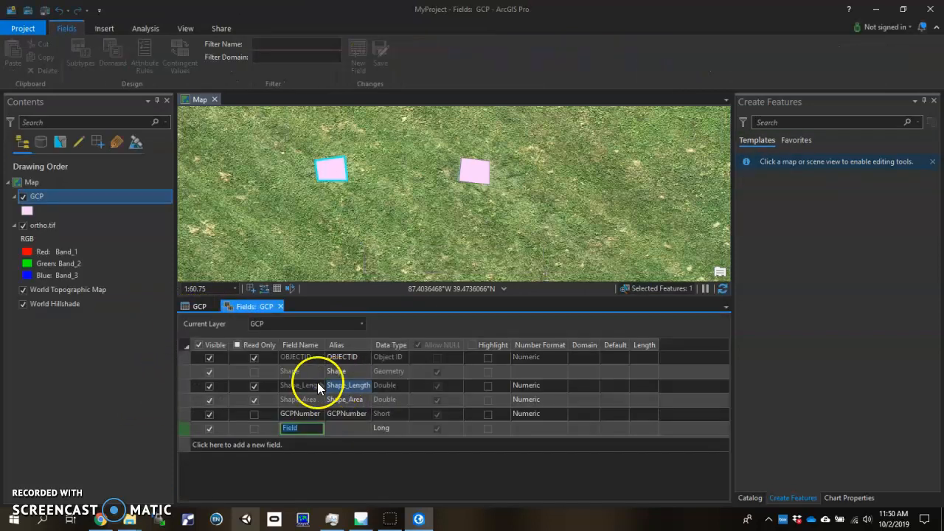
text(Area)
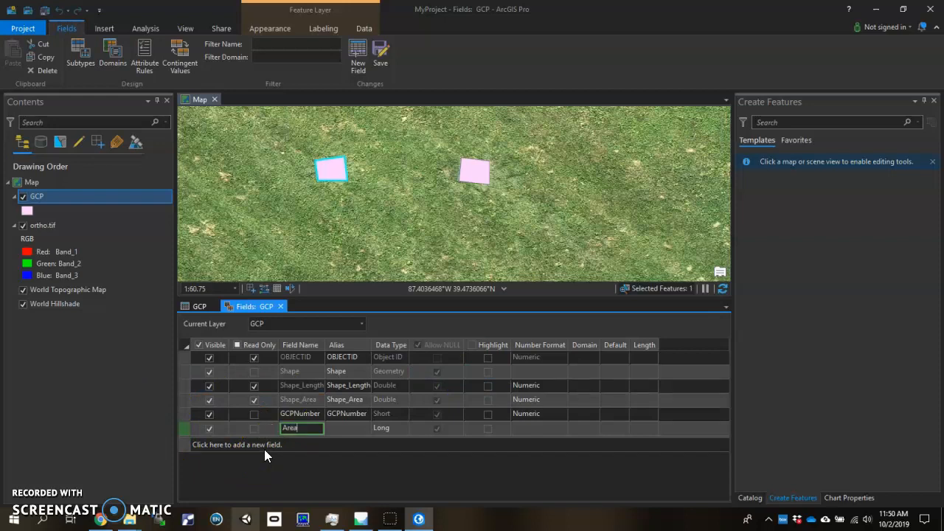
text(Meters)
key(Return)
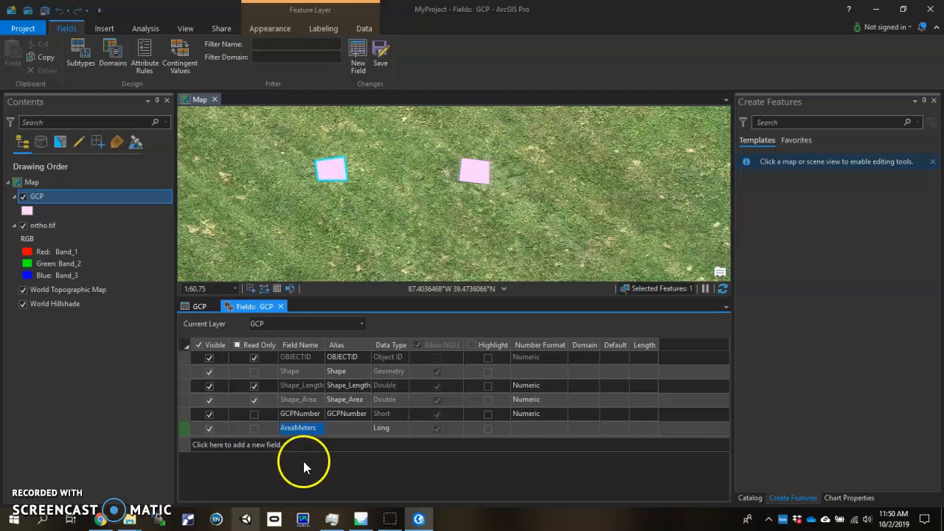
click(349, 431)
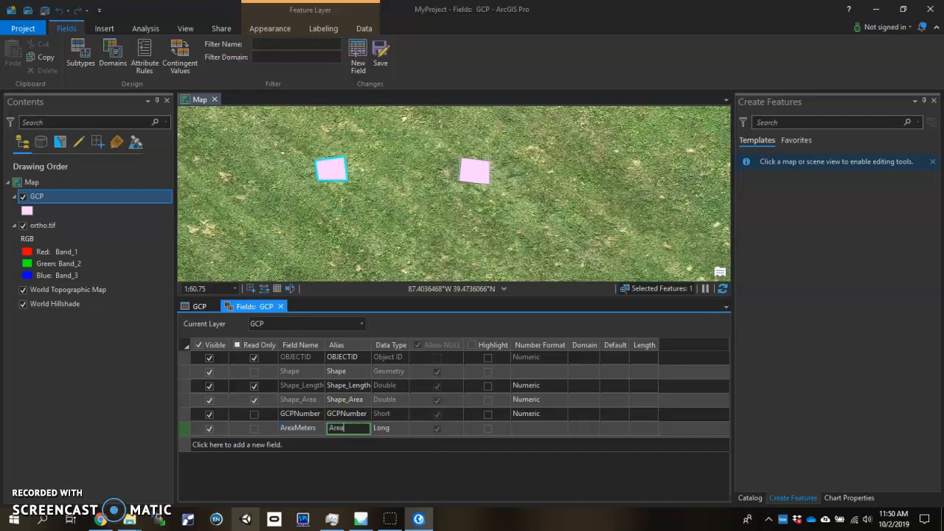
click(399, 430)
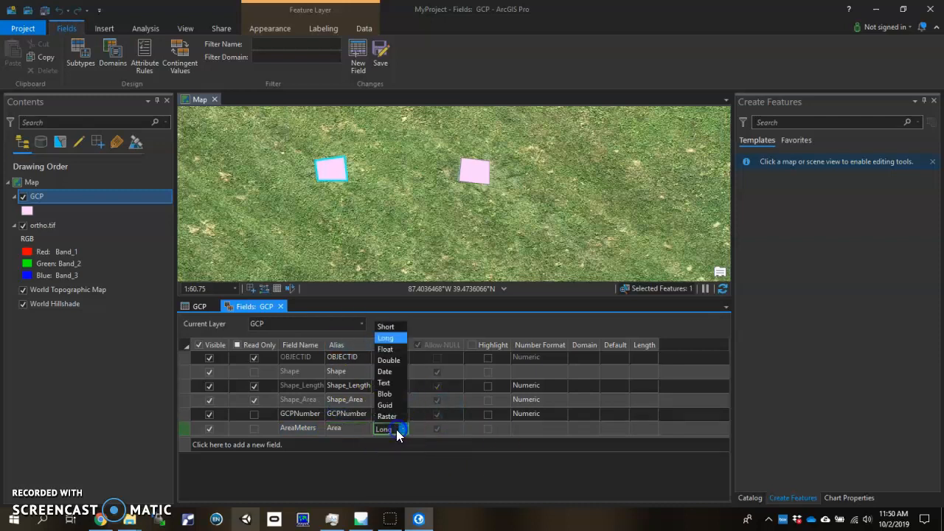
click(398, 350)
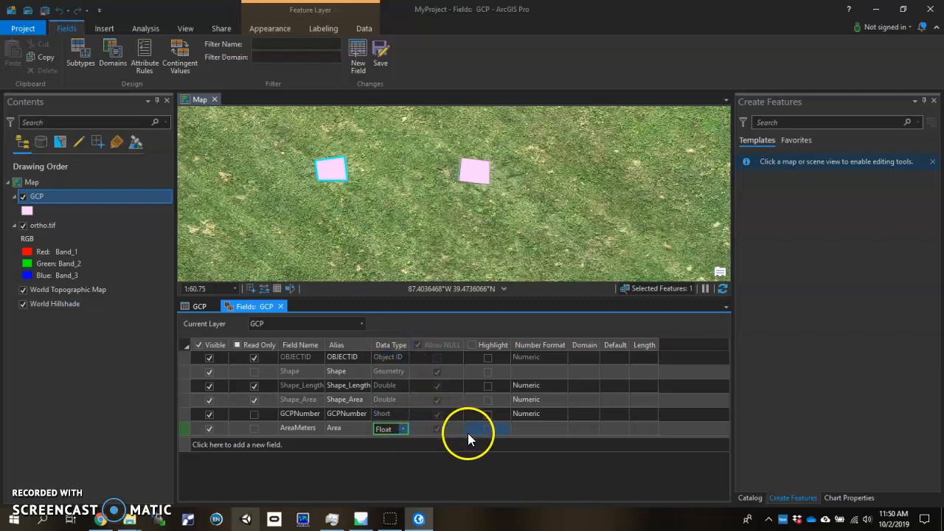
Step: Give the AreaMeters field the Numeric number format with its default rounding and alignment
click(527, 425)
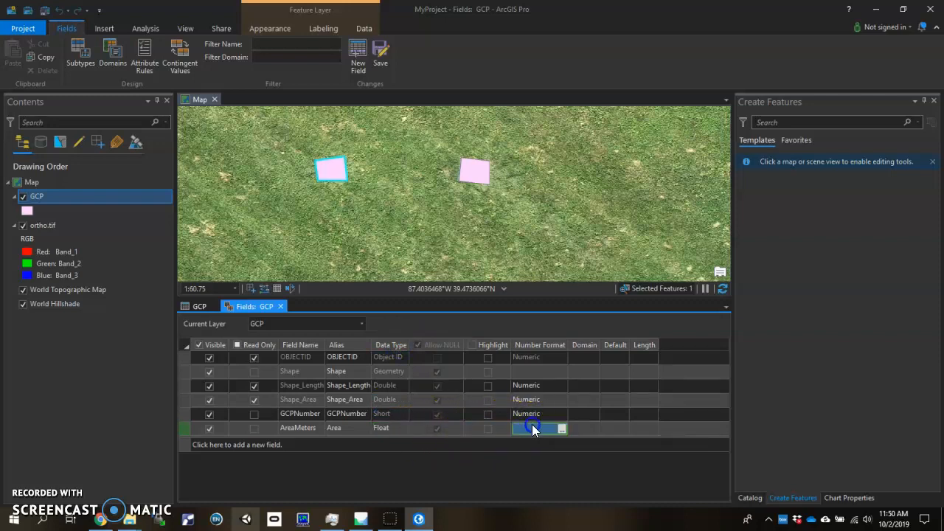
click(561, 429)
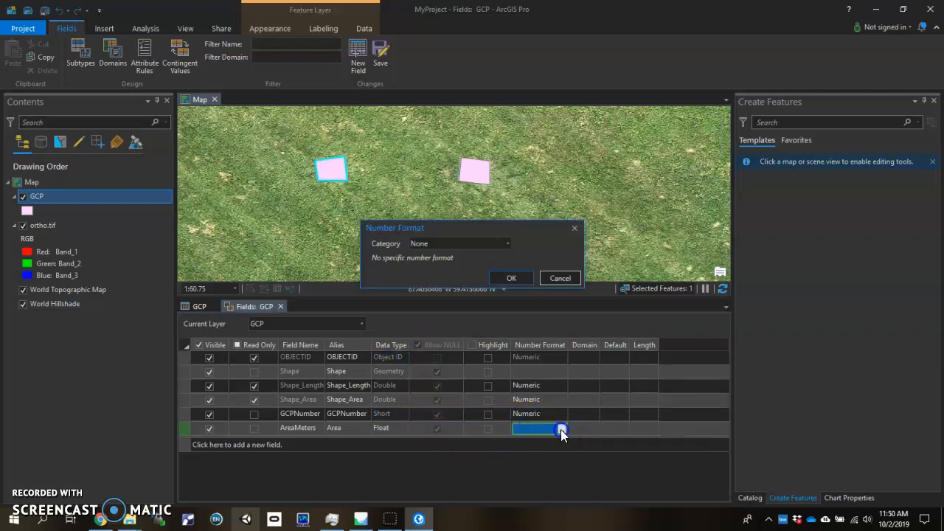
click(488, 243)
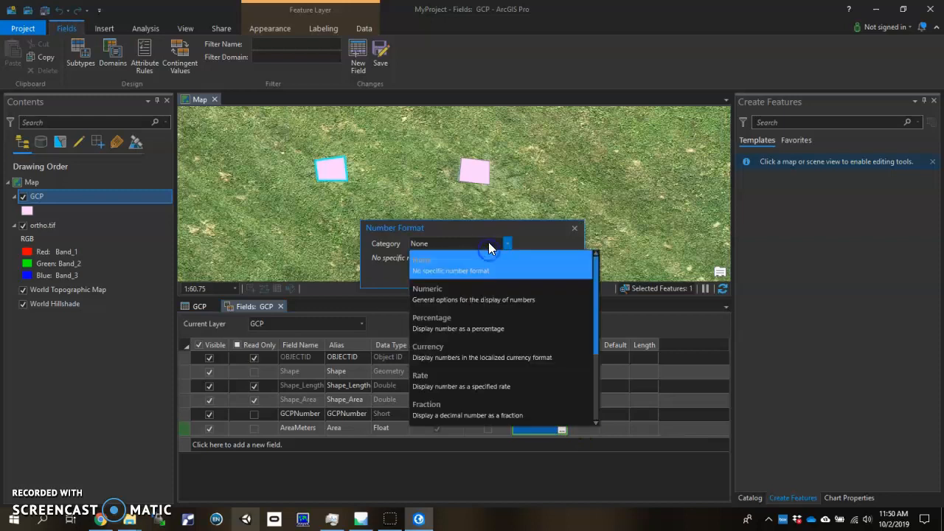
click(494, 294)
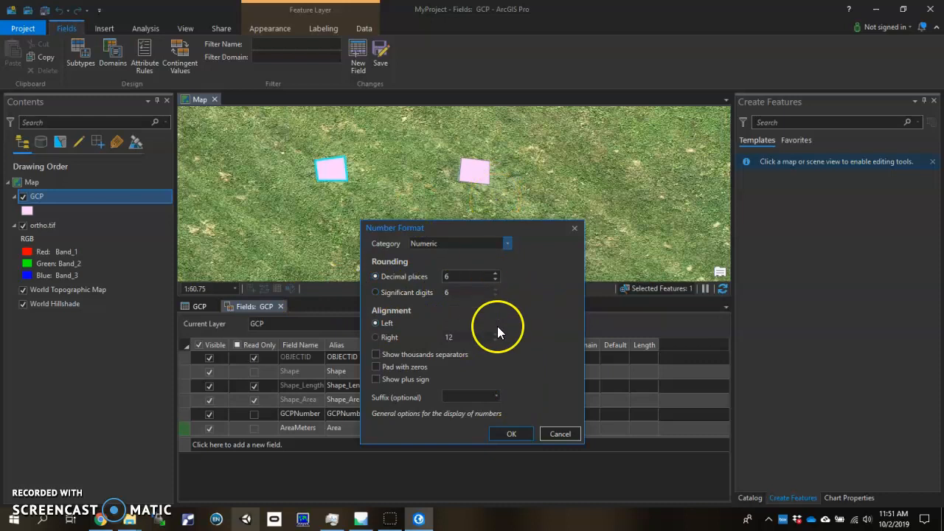
click(520, 435)
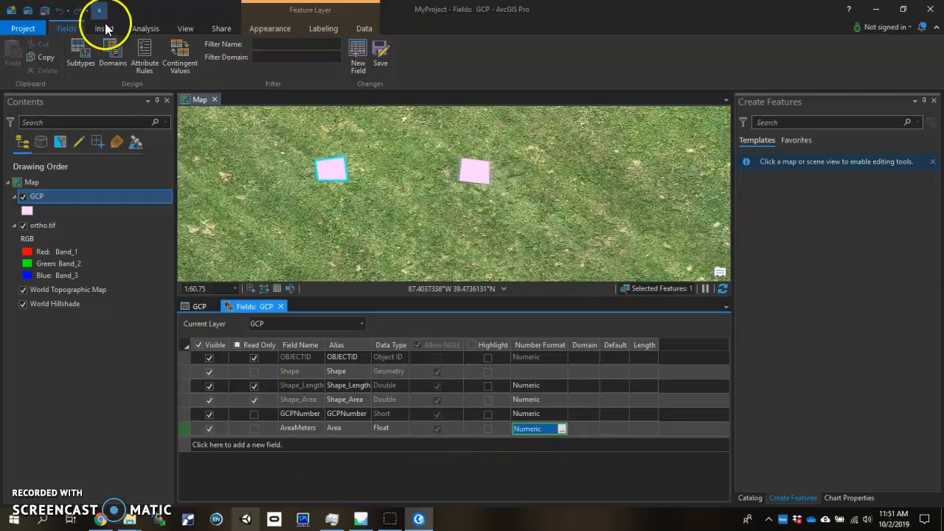
Step: Save the new field definition to the GCP layer and close the field design view
click(280, 306)
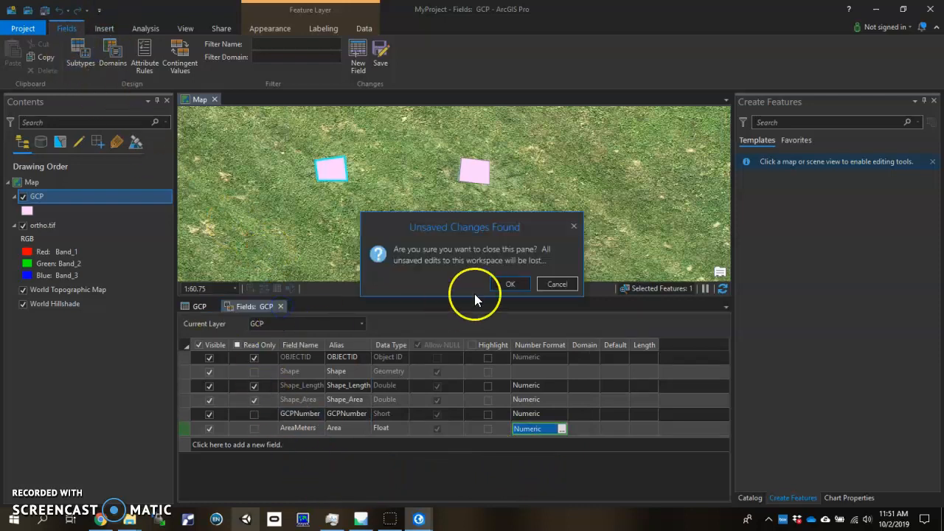
click(557, 284)
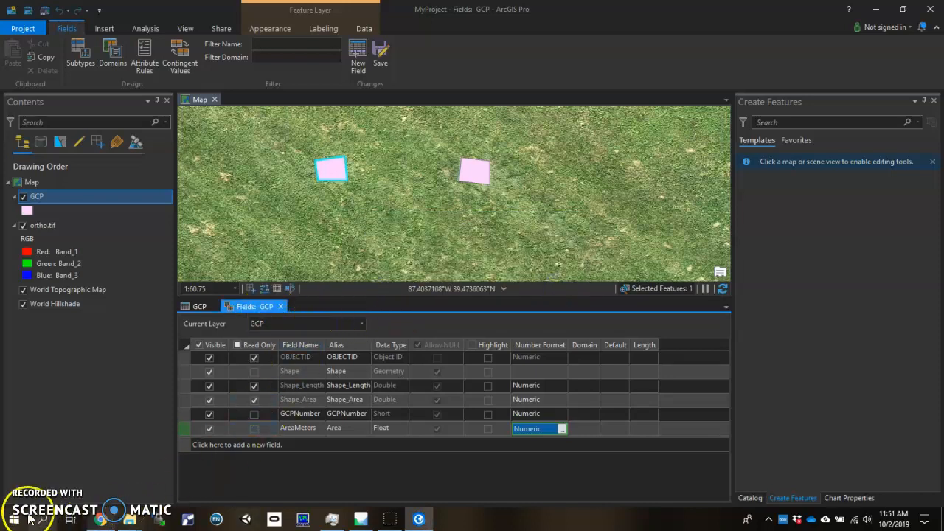
mouse_move(100, 518)
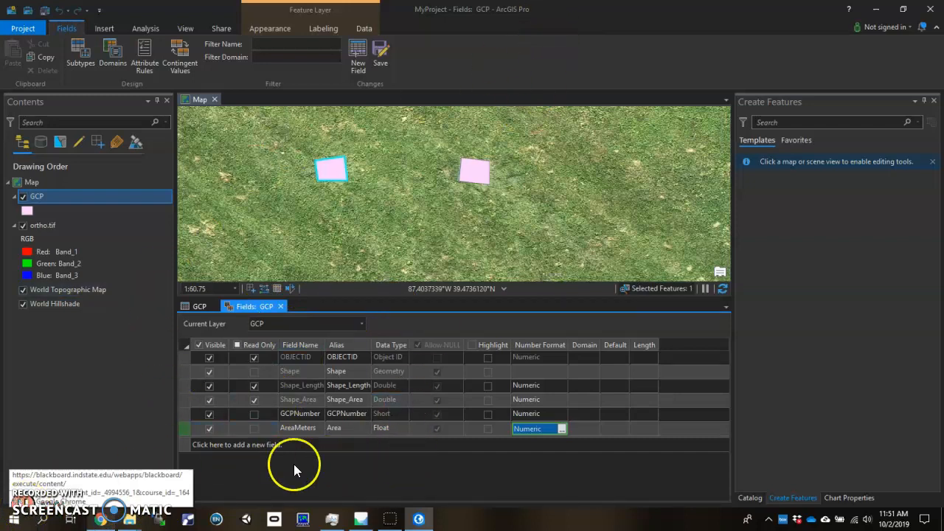
click(377, 55)
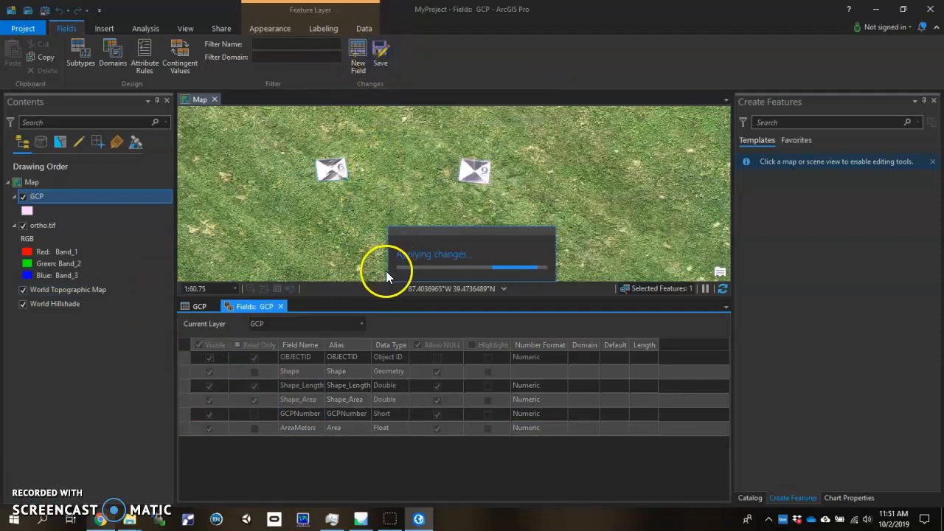
click(281, 305)
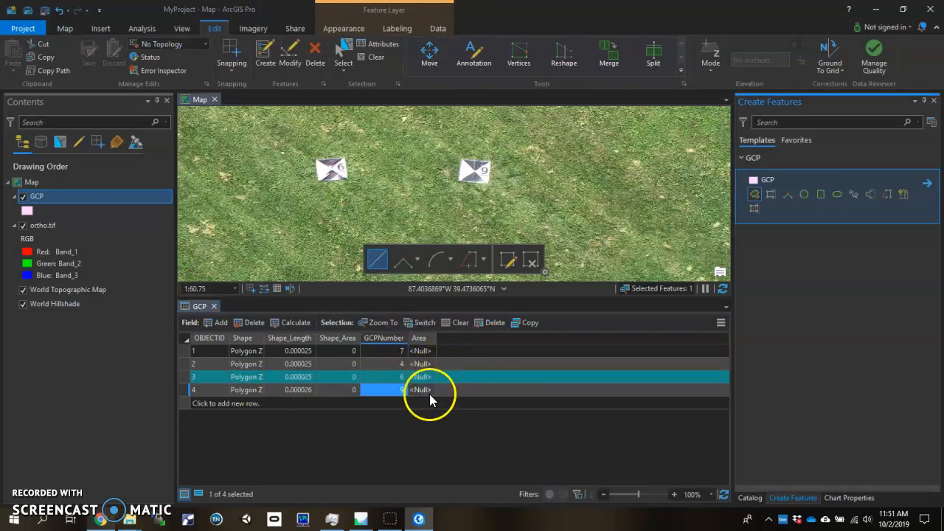
Step: Calculate the selected polygon's geodesic area in square meters into the Area field, using the GCP layer's coordinate system
right_click(420, 338)
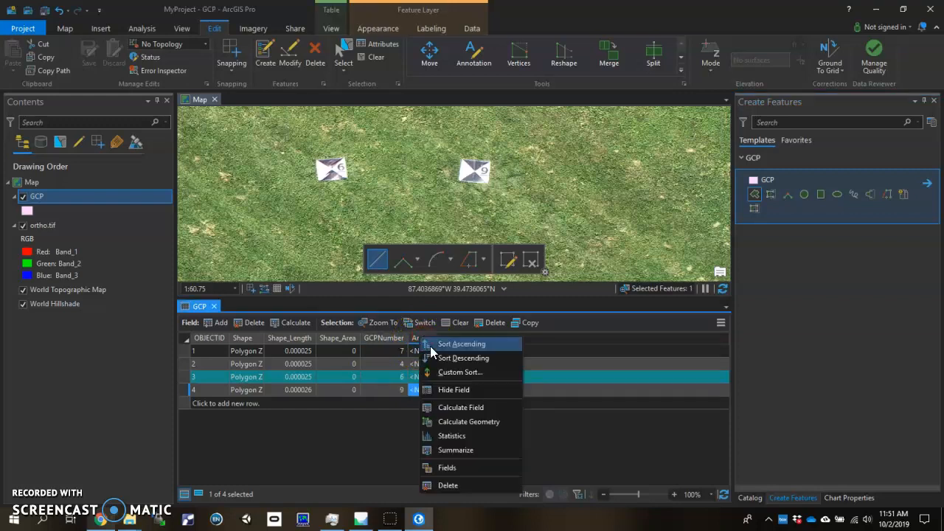
click(473, 422)
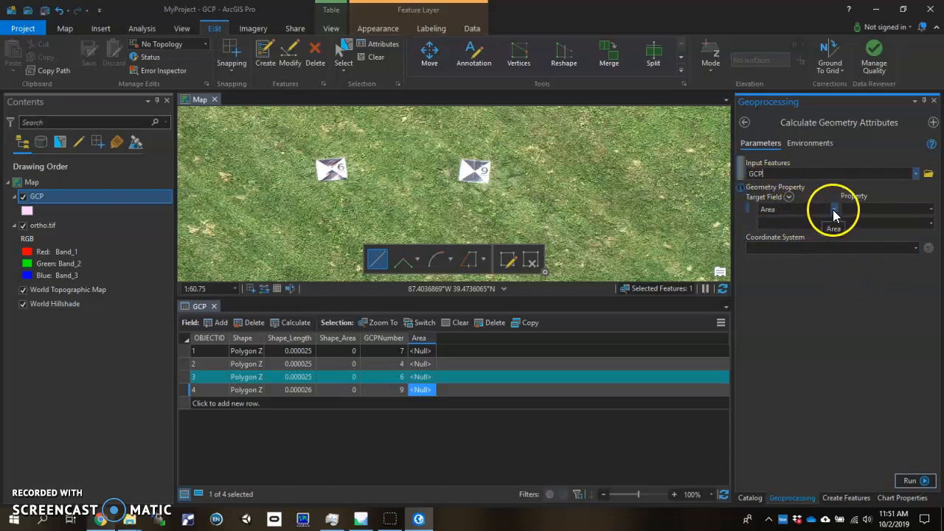
click(931, 209)
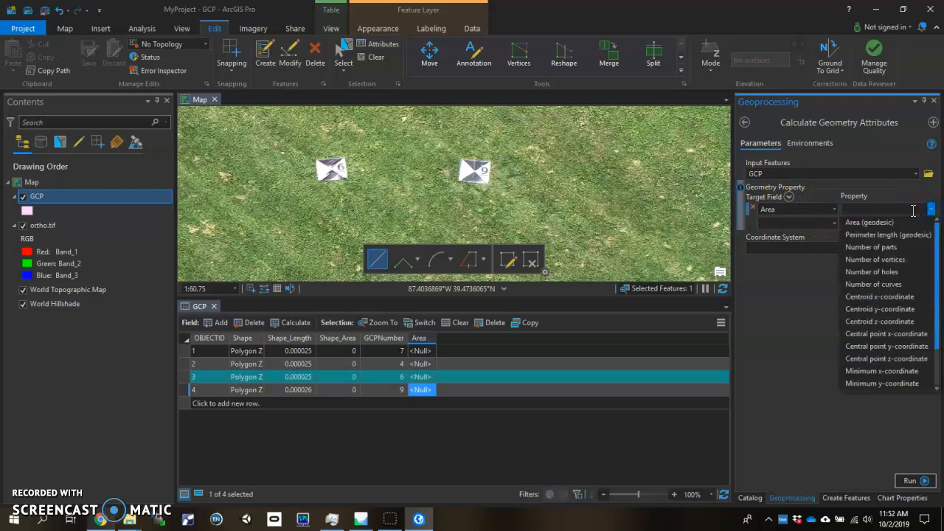
click(871, 222)
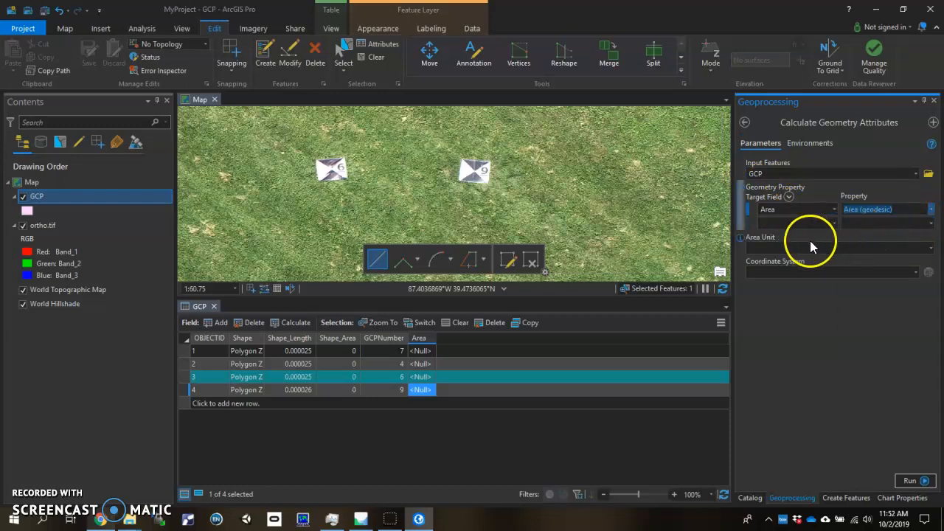
click(931, 248)
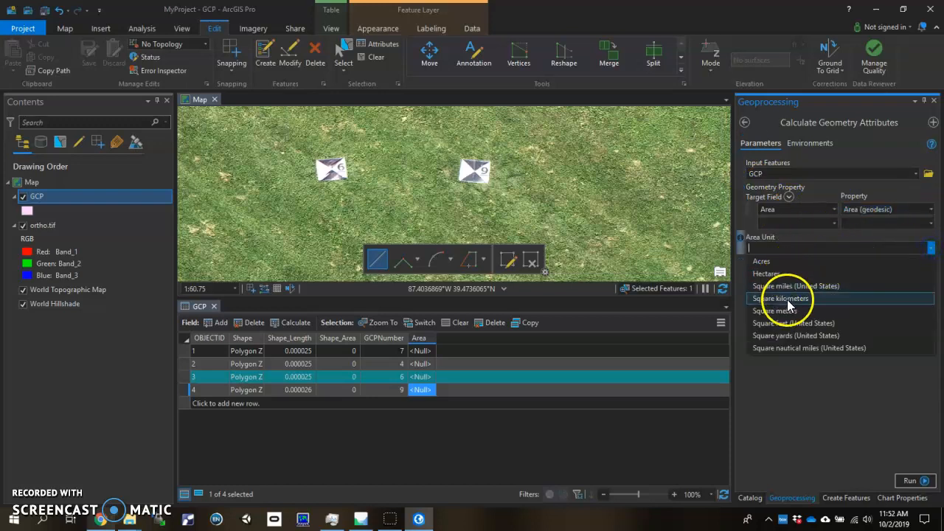
click(797, 313)
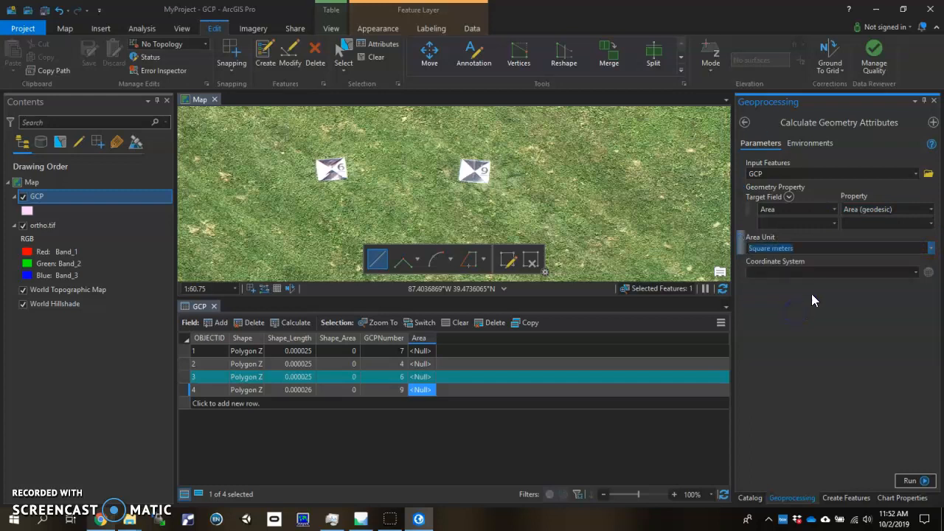
click(916, 272)
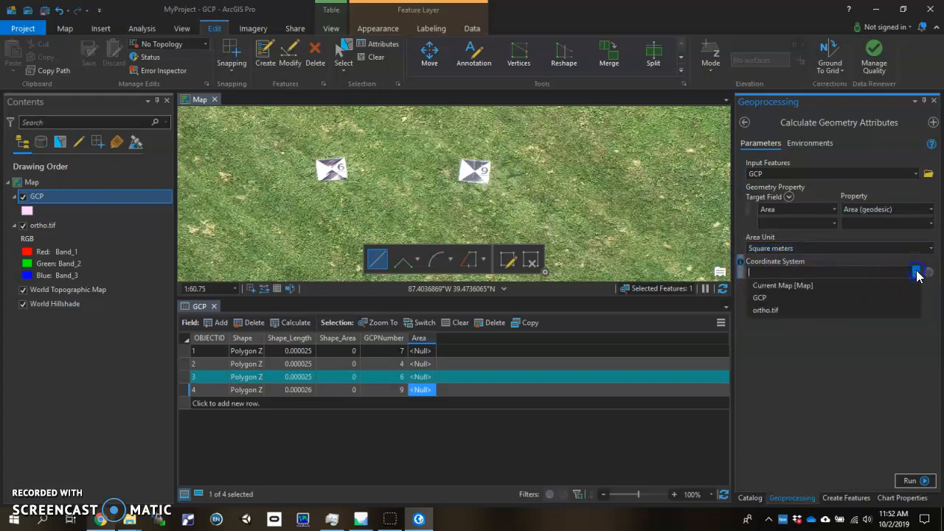
click(811, 297)
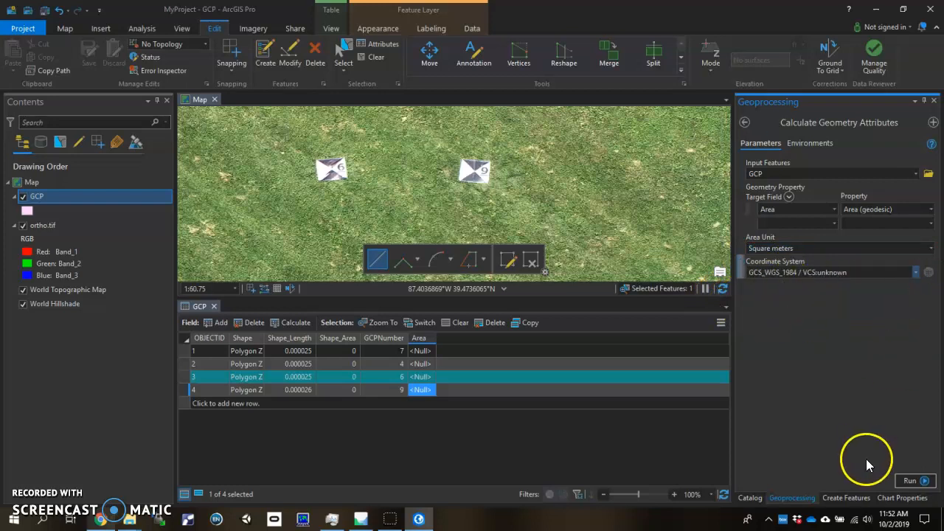
click(918, 482)
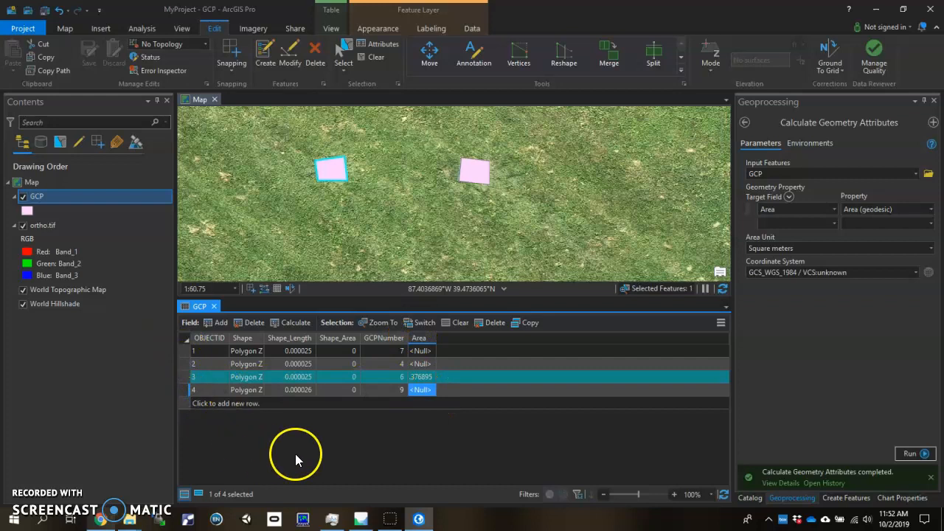
Step: Clear the feature selection, rerun the area calculation for all GCP polygons, and close the attribute table
click(376, 57)
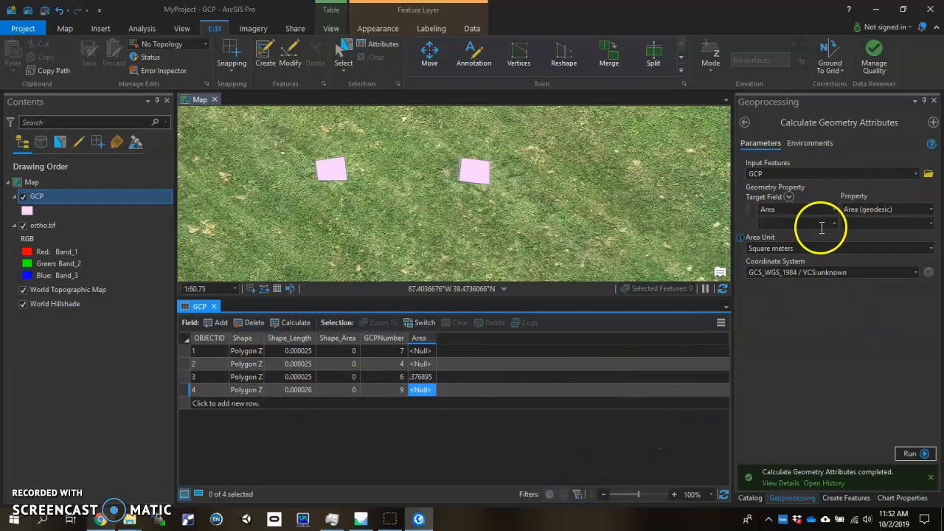
click(912, 454)
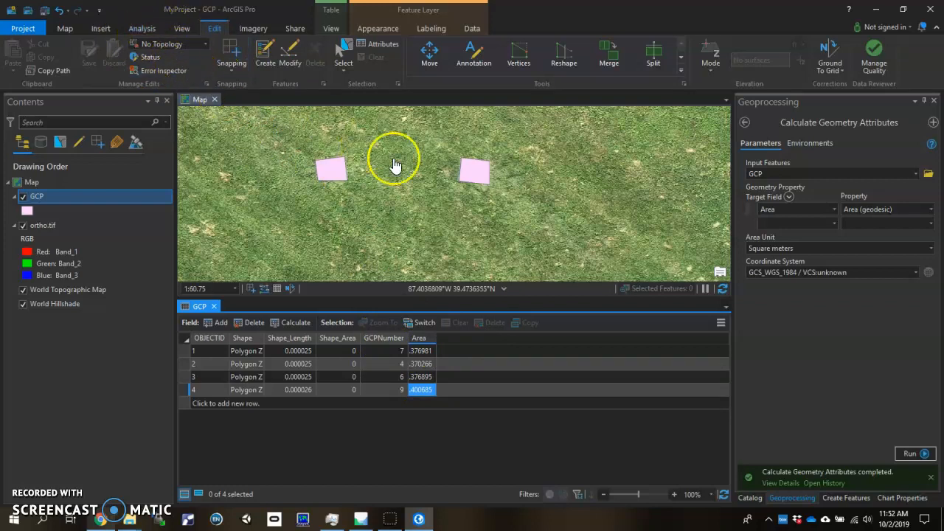
click(215, 306)
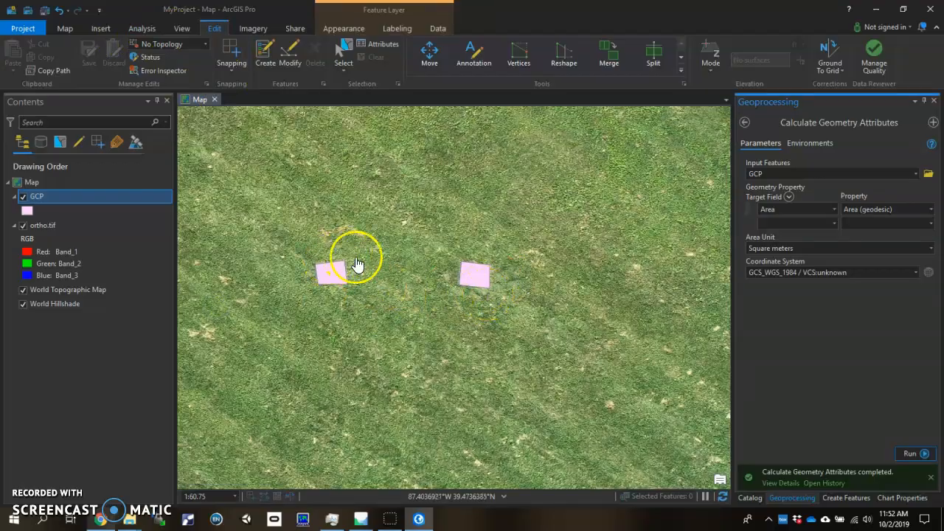
Step: Examine the whole orthophoto field and the marker locations on it, ending with a close view of a single GCP polygon
scroll(390, 271, down, 1)
scroll(390, 271, down, 3)
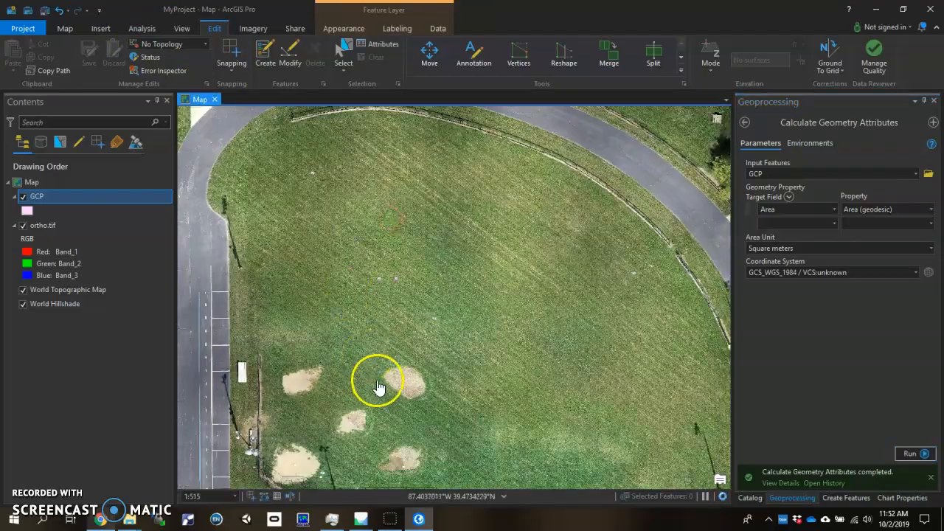
scroll(383, 376, down, 1)
scroll(391, 368, down, 1)
drag(473, 315, 436, 302)
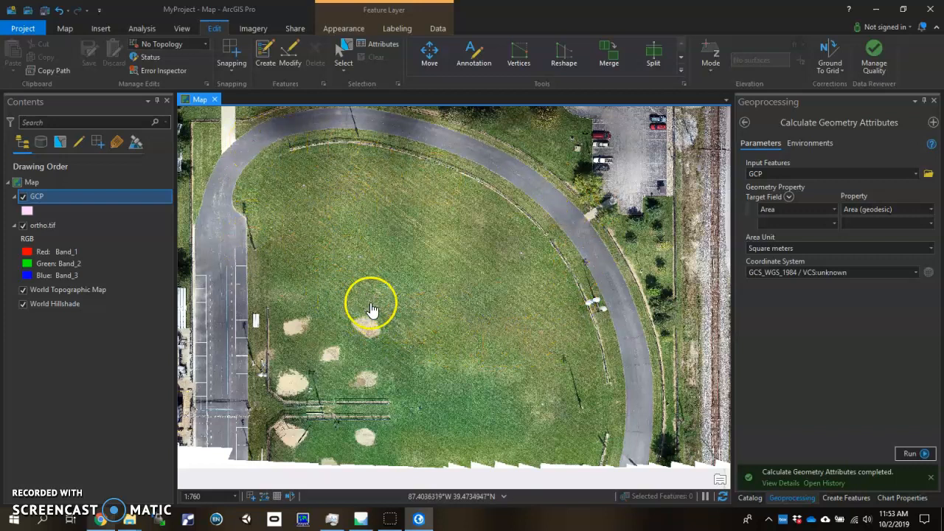
scroll(317, 224, up, 5)
scroll(317, 224, up, 3)
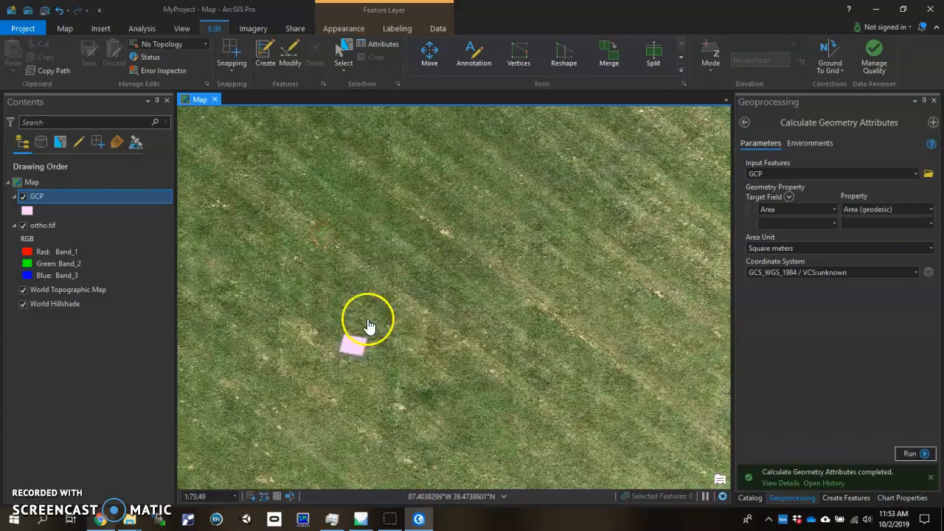
drag(367, 315, 380, 240)
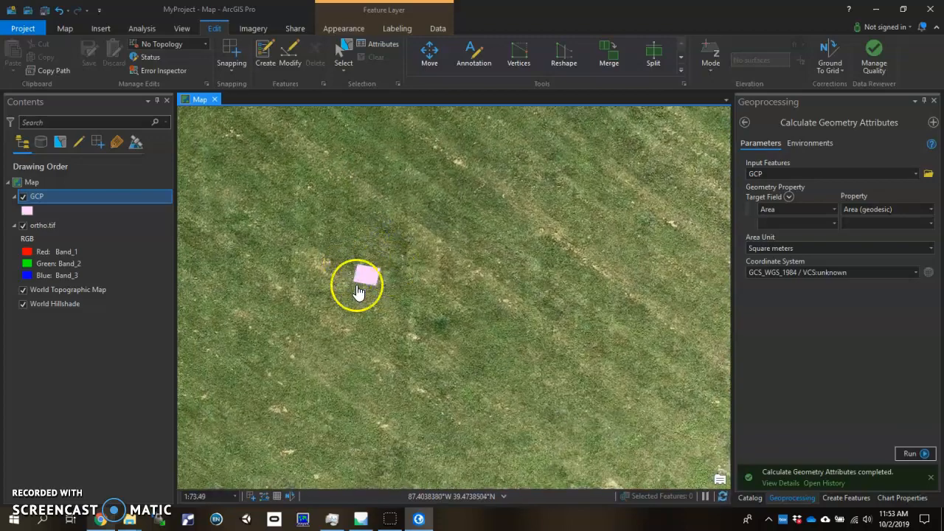
Step: Bring up the available commands for the GCP layer
right_click(91, 196)
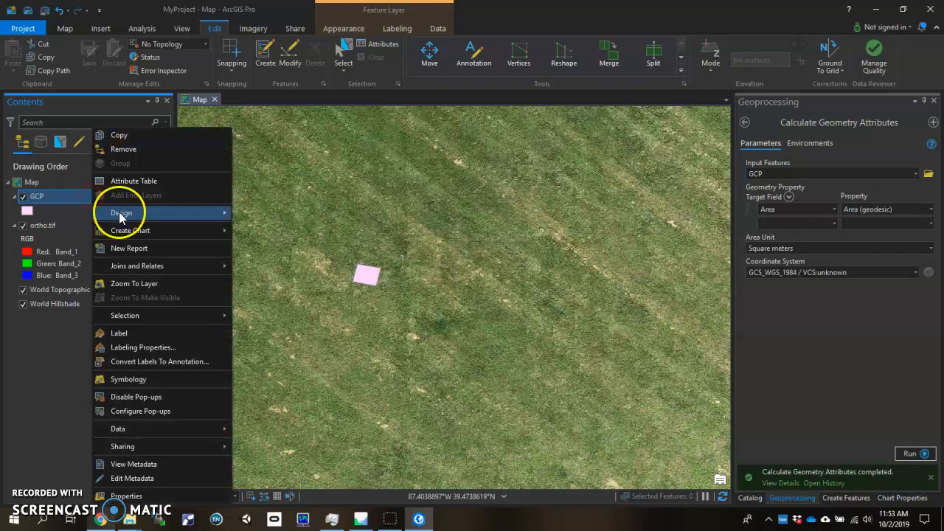